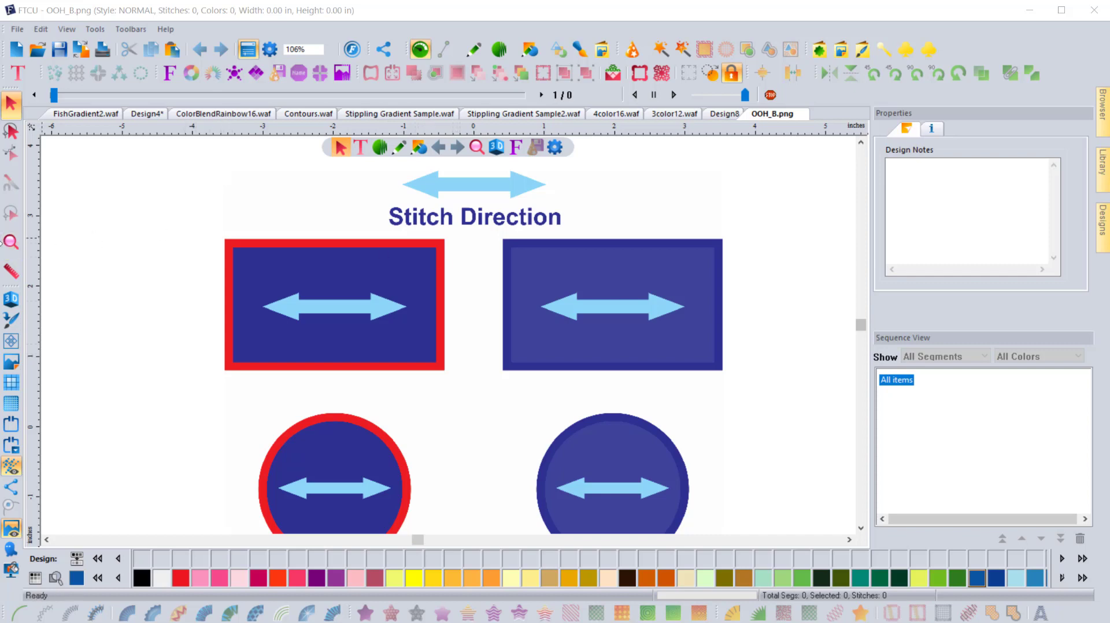
- Trace the inner boundary of the red rectangle's border as a closed satin path, following its four corners
click(11, 242)
drag(209, 232, 457, 384)
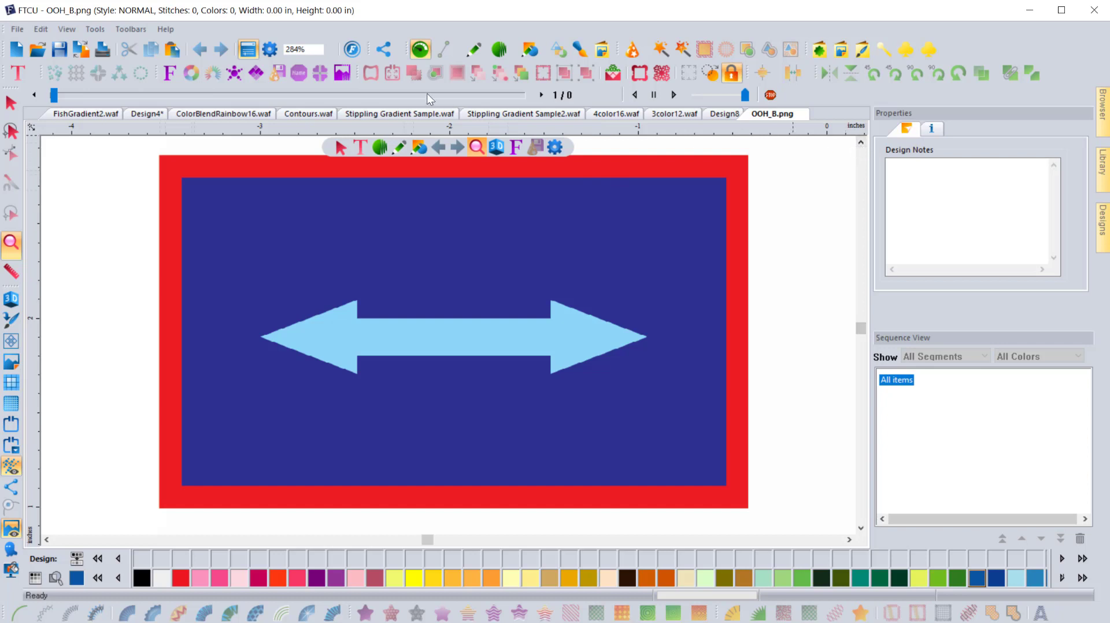
click(380, 148)
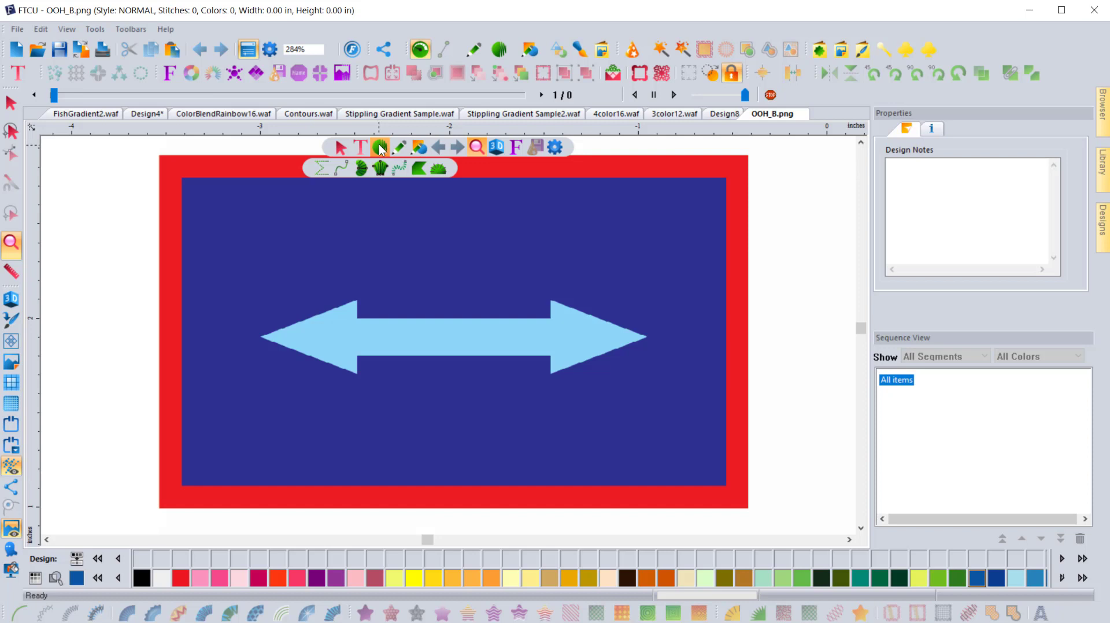
click(360, 169)
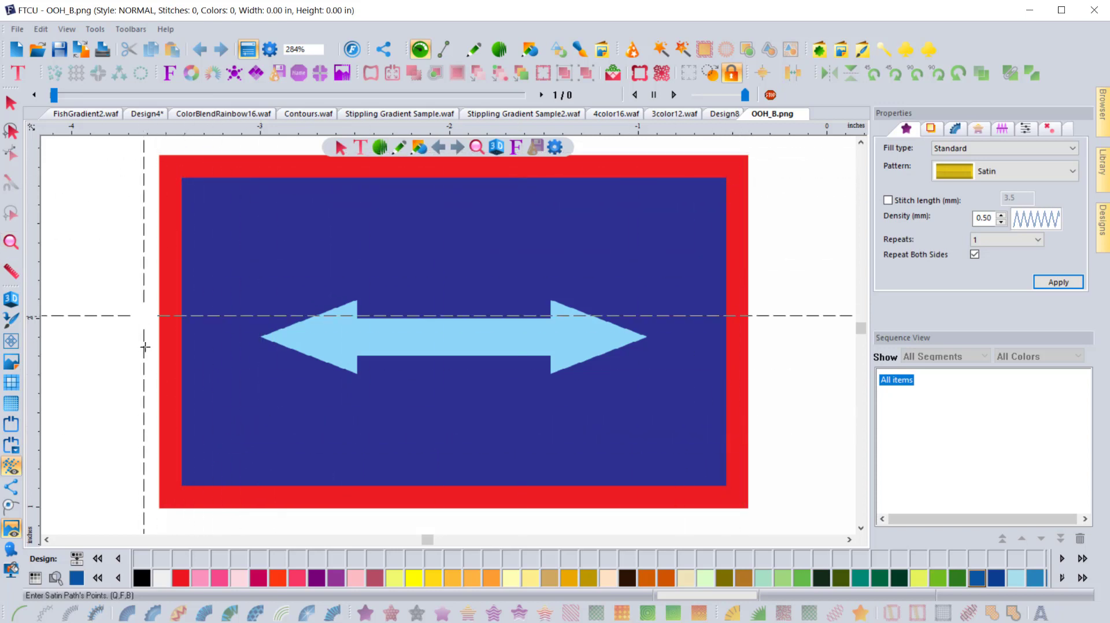
click(183, 177)
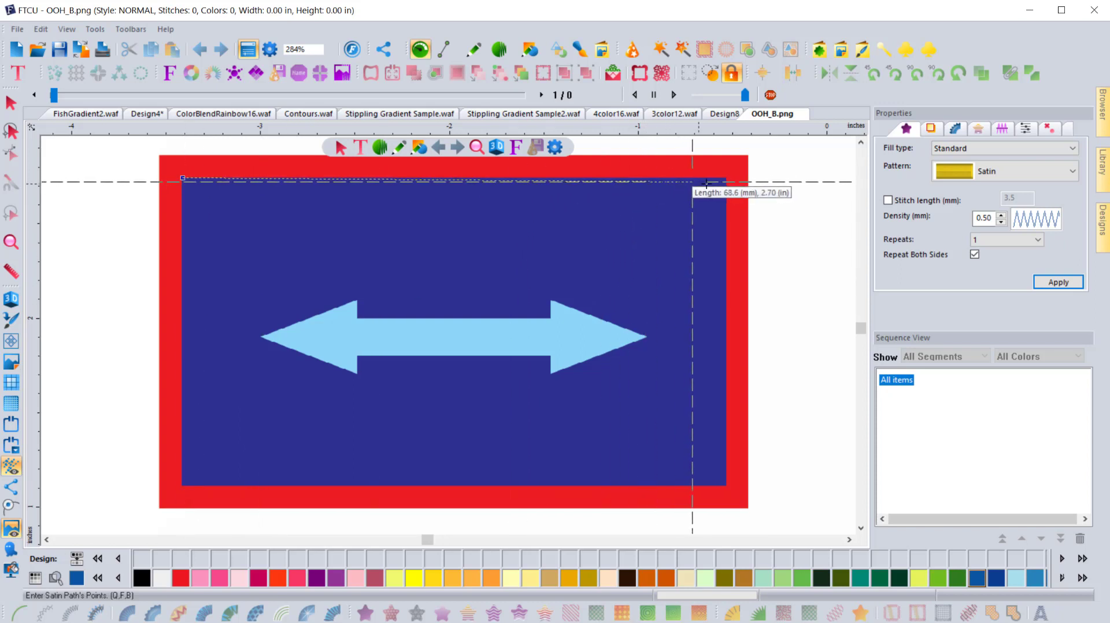
click(727, 178)
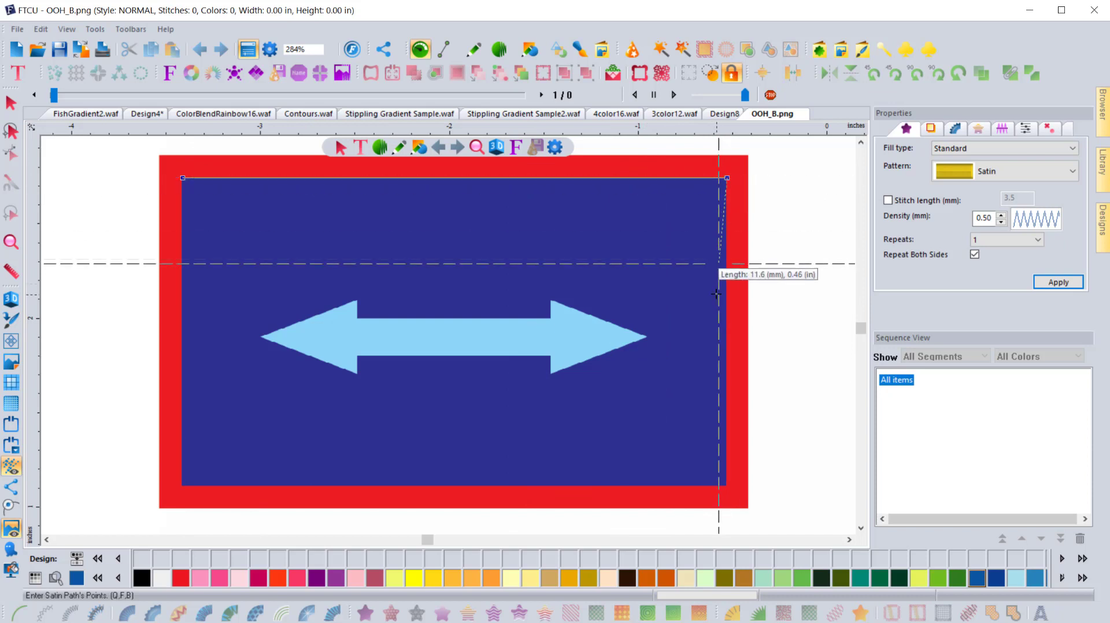
click(728, 485)
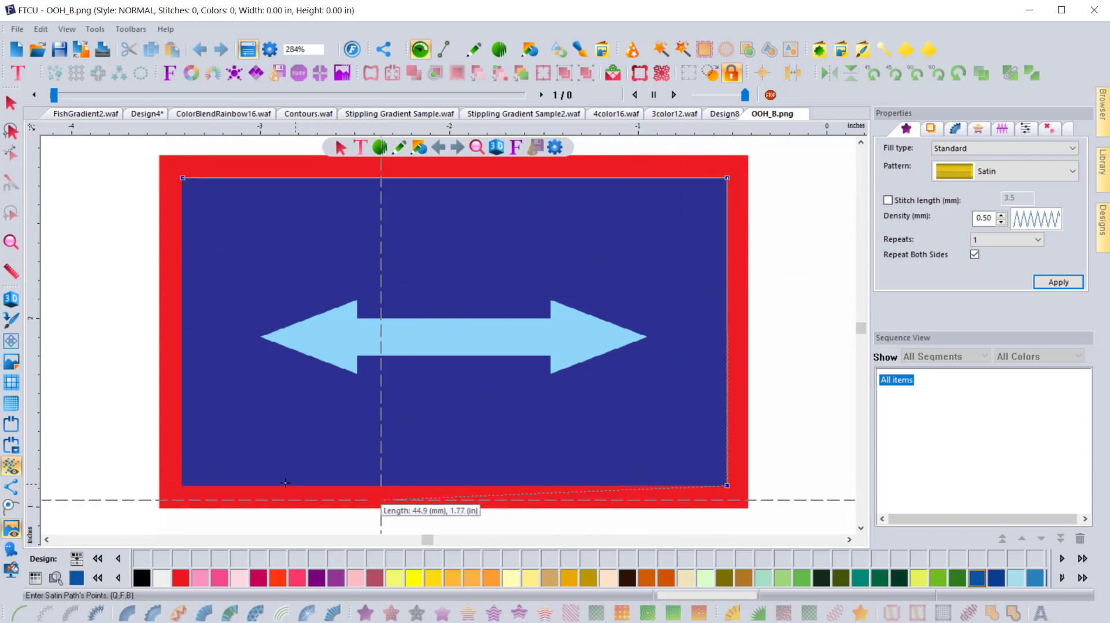
click(181, 485)
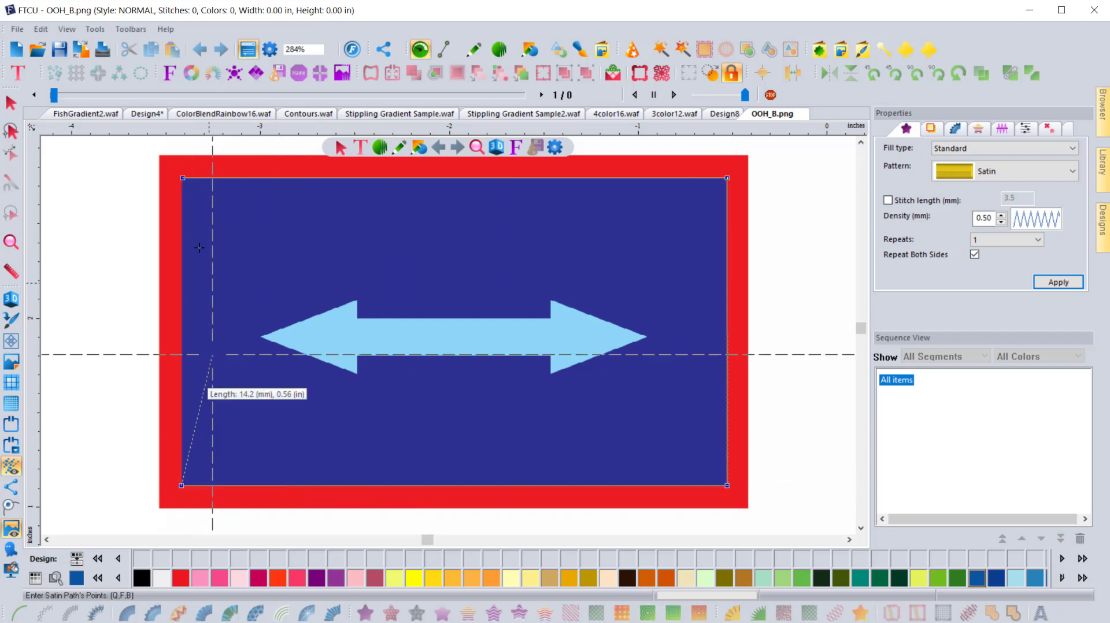
click(181, 178)
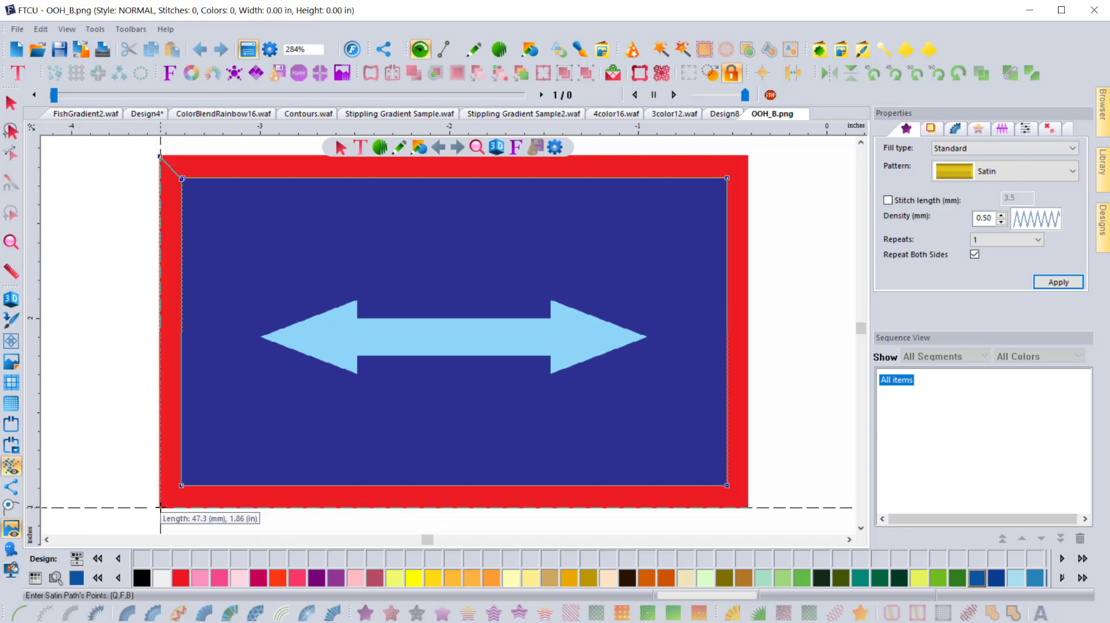
- Trace the outer boundary of the red border back to the upper-left corner and complete the satin outline
click(159, 509)
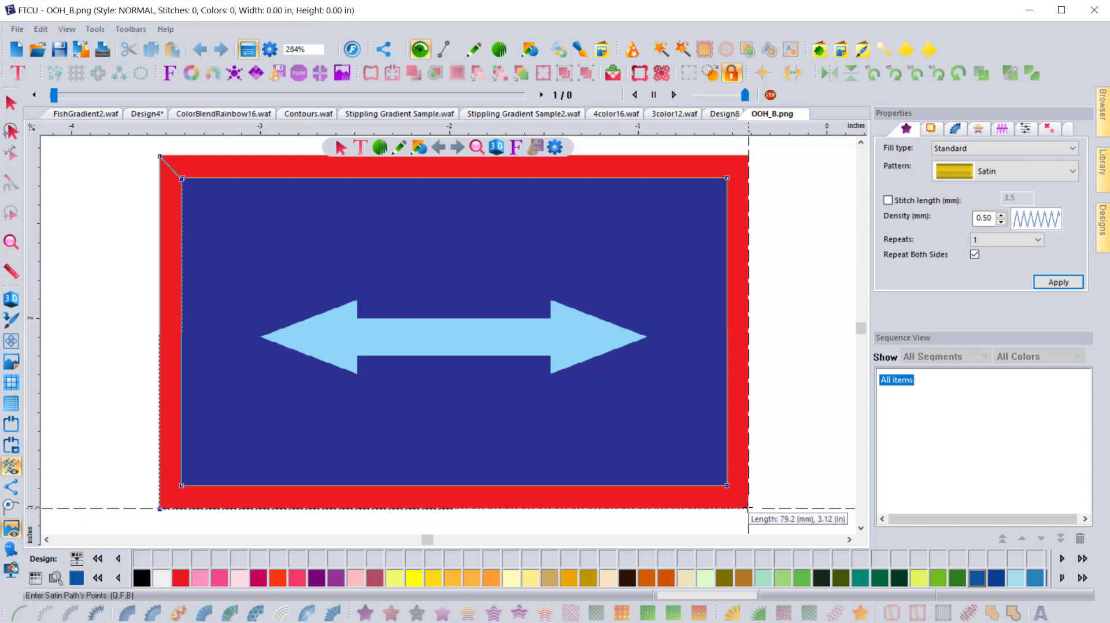
click(748, 509)
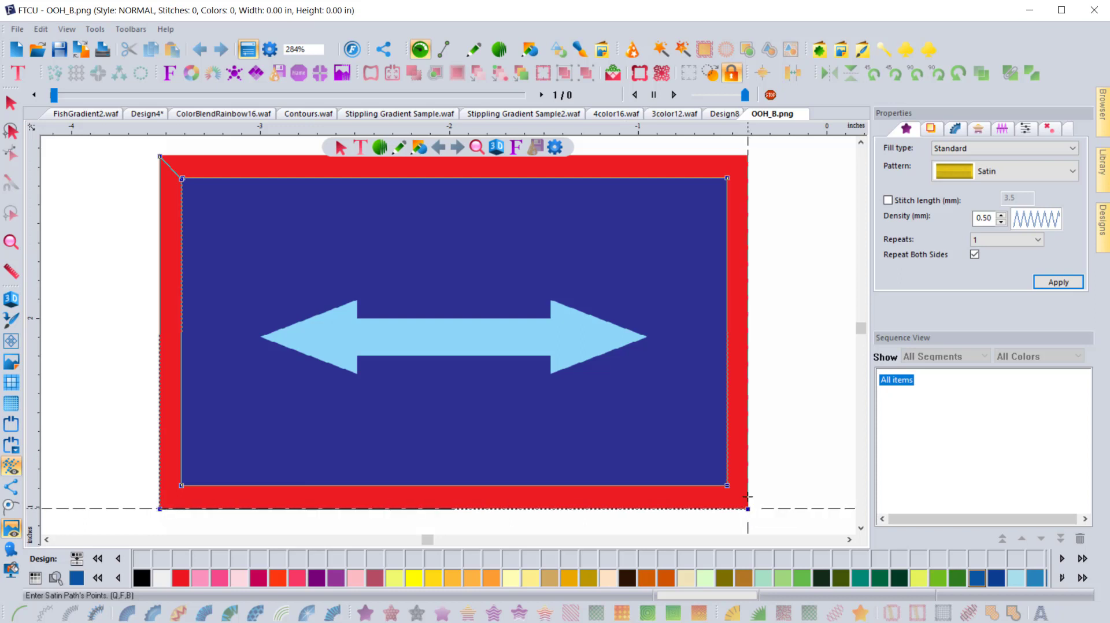
click(748, 155)
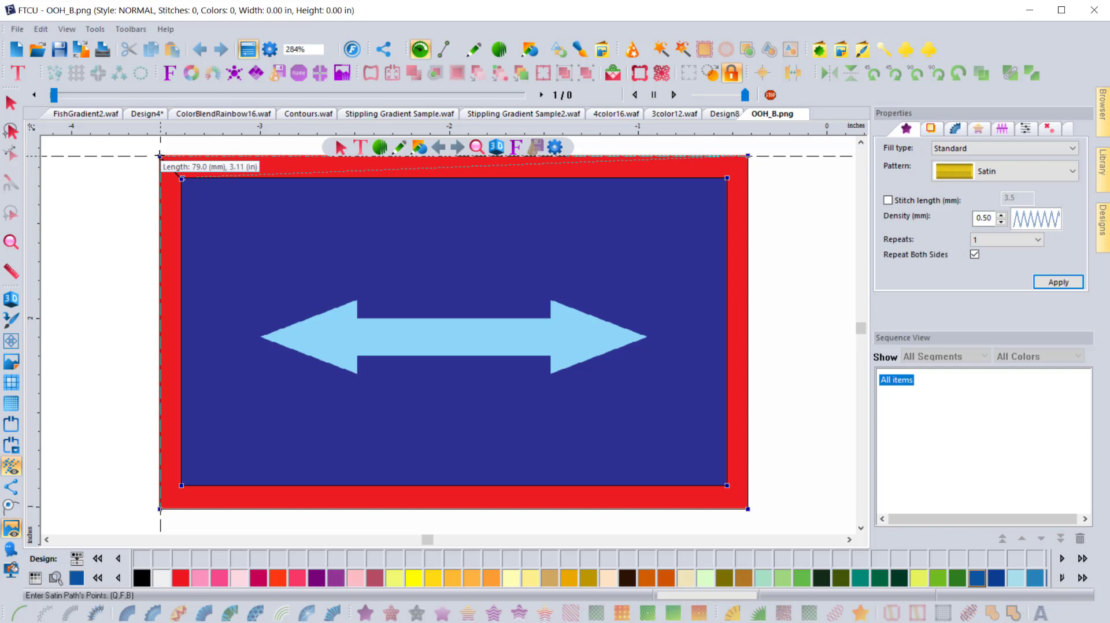
click(160, 155)
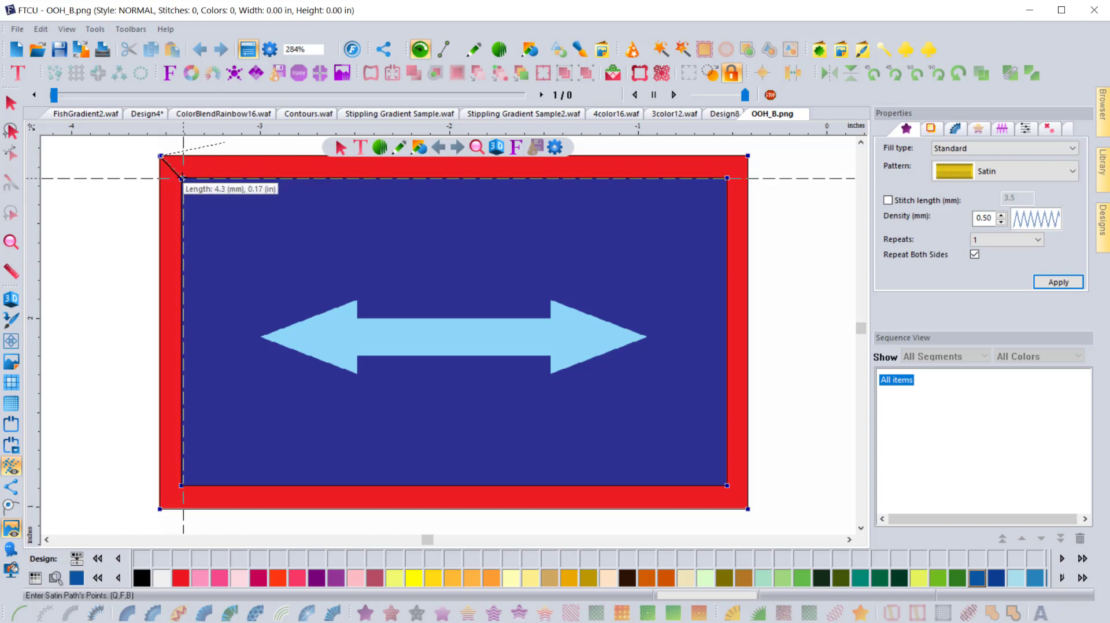
click(181, 178)
key(Return)
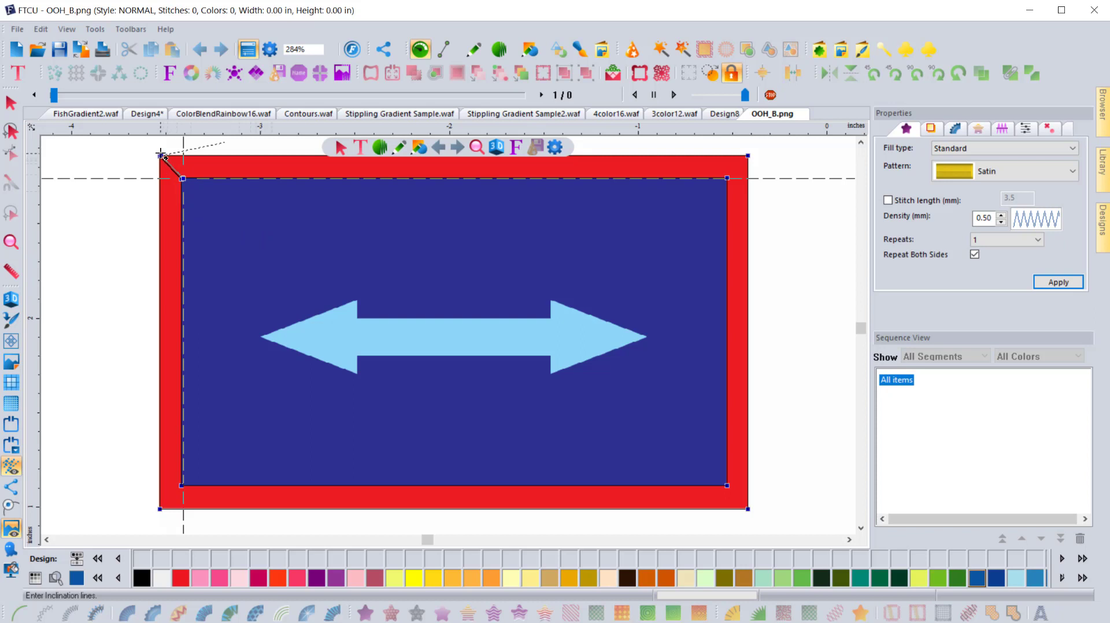
- Add diagonal inclination lines across the border's four mitred corners, joining each inner corner to its outer corner
click(182, 178)
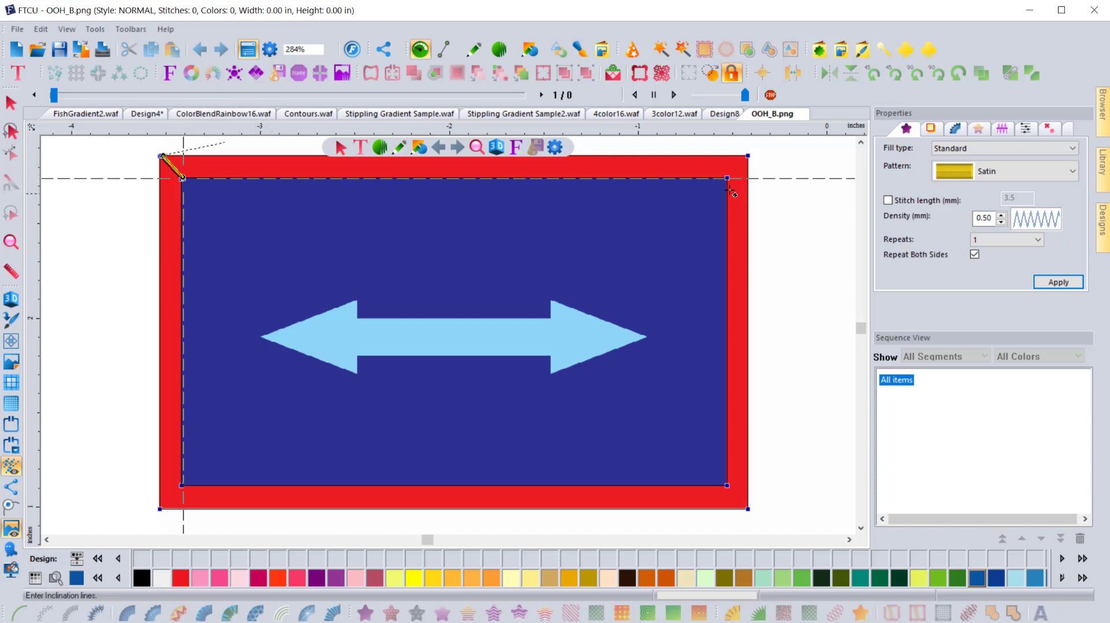
click(748, 155)
click(727, 178)
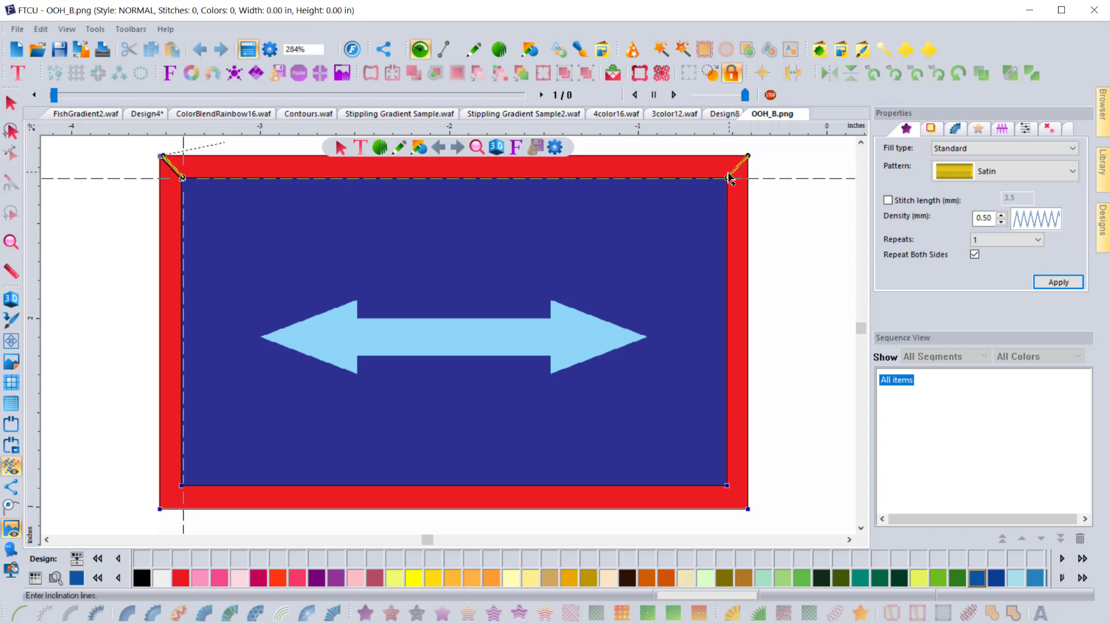
click(748, 509)
click(728, 485)
click(181, 486)
click(160, 509)
- Add a second inclination line at the upper-left corner and align it diagonally along the corner joint
click(160, 183)
click(182, 192)
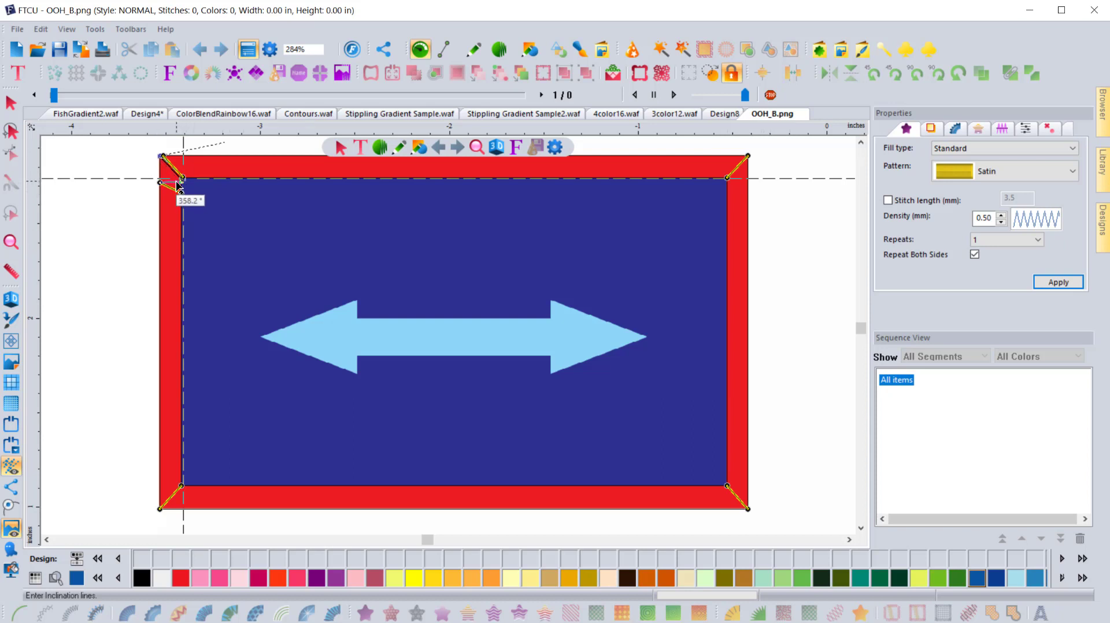
right_click(167, 186)
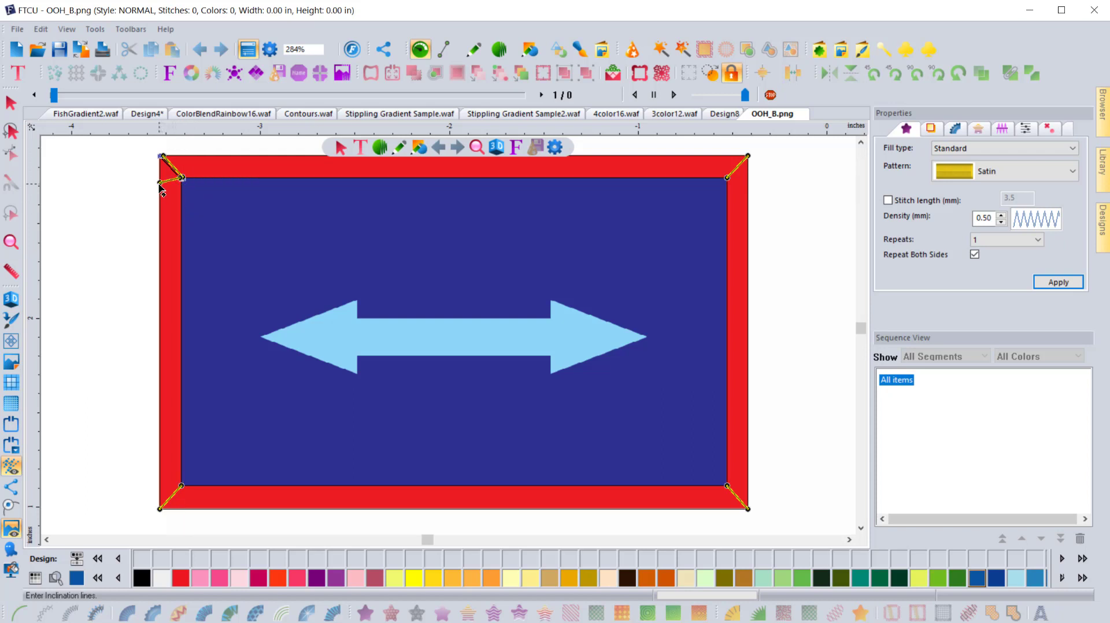
click(161, 156)
click(182, 177)
- Add straight inclination lines across the border on both sides of the upper-left and lower-left corners
click(230, 156)
click(230, 178)
click(181, 222)
click(161, 221)
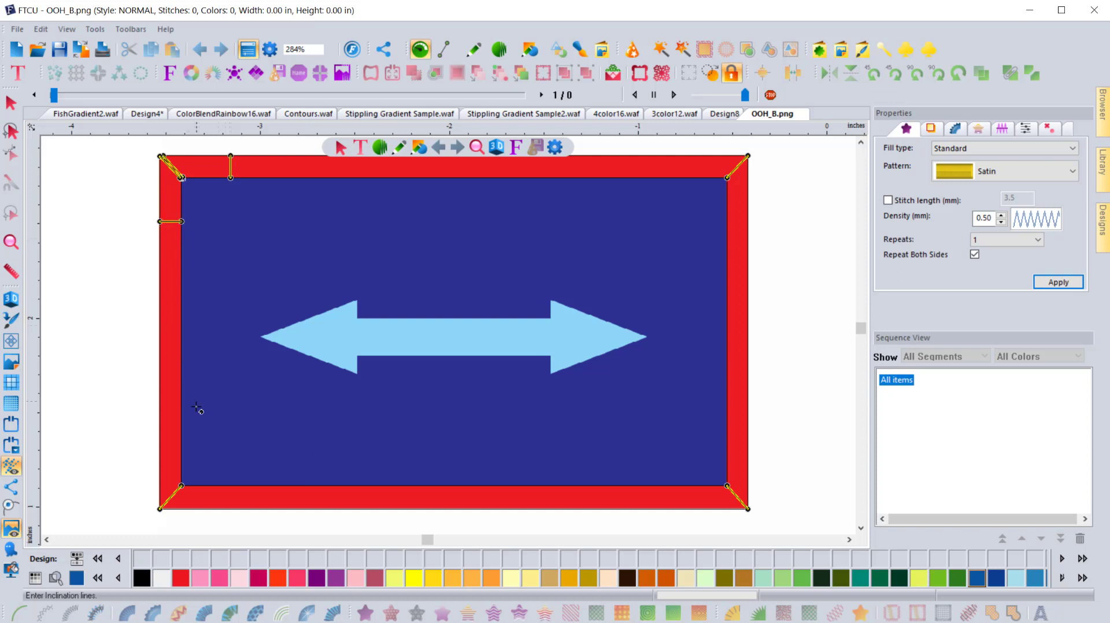
click(181, 455)
click(160, 455)
click(220, 487)
click(222, 509)
- Add straight inclination lines across the border on both sides of the lower-right and upper-right corners
click(678, 486)
click(678, 511)
click(727, 448)
click(749, 449)
click(727, 219)
click(748, 220)
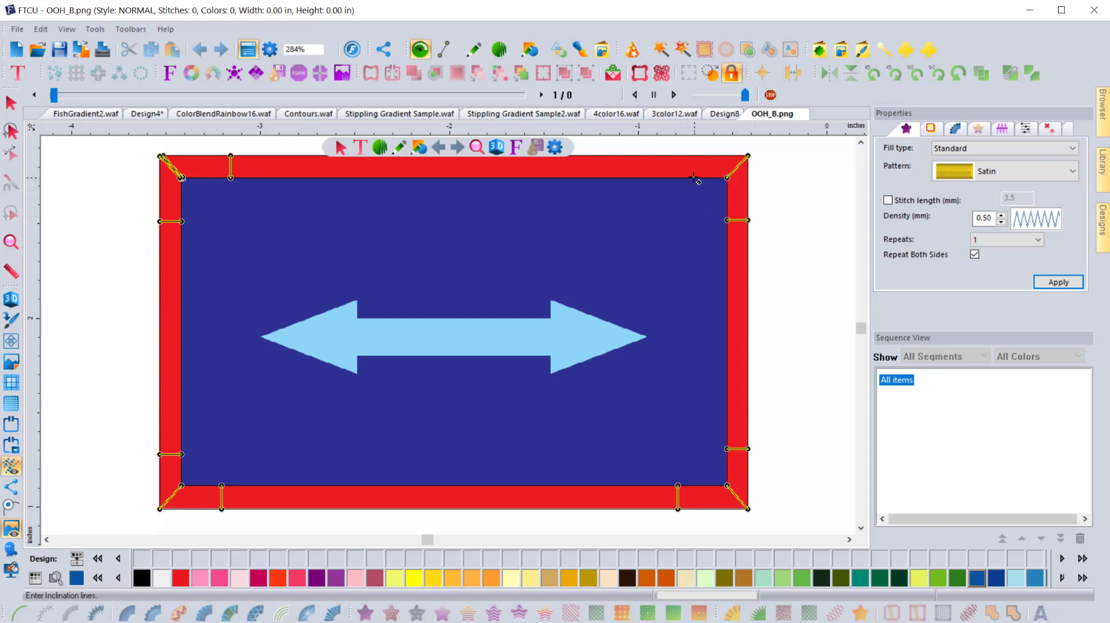
click(694, 178)
click(695, 156)
- Generate the satin border with its start and end points at the upper-left corner
key(Return)
click(184, 178)
click(160, 161)
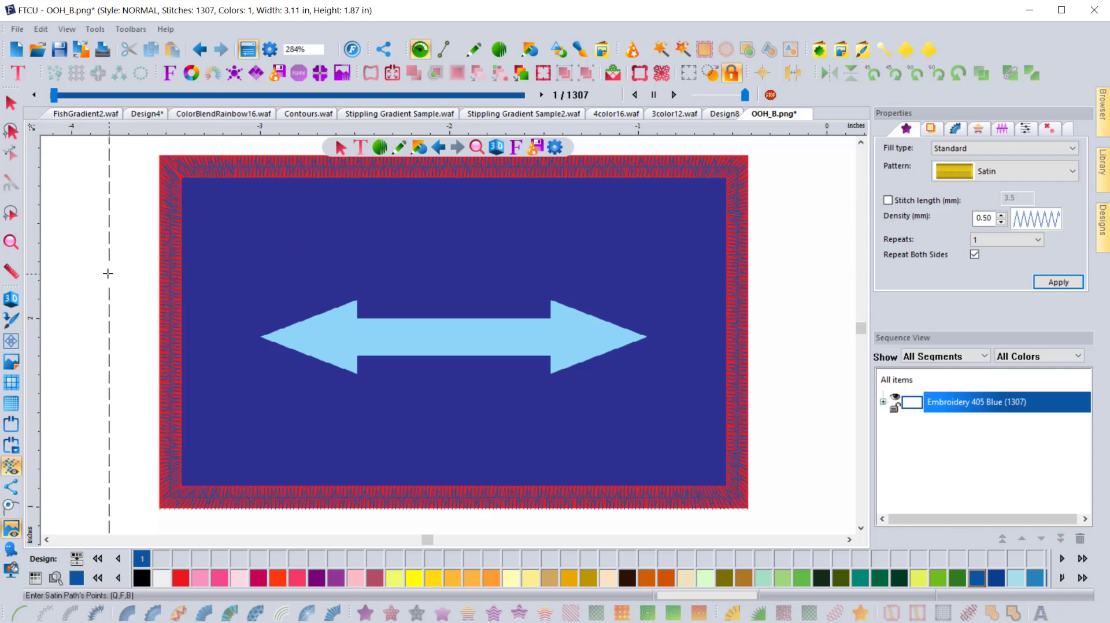
- Turn on the 3D stitch view and recolour the satin border to Embroidery 800 Red
click(11, 299)
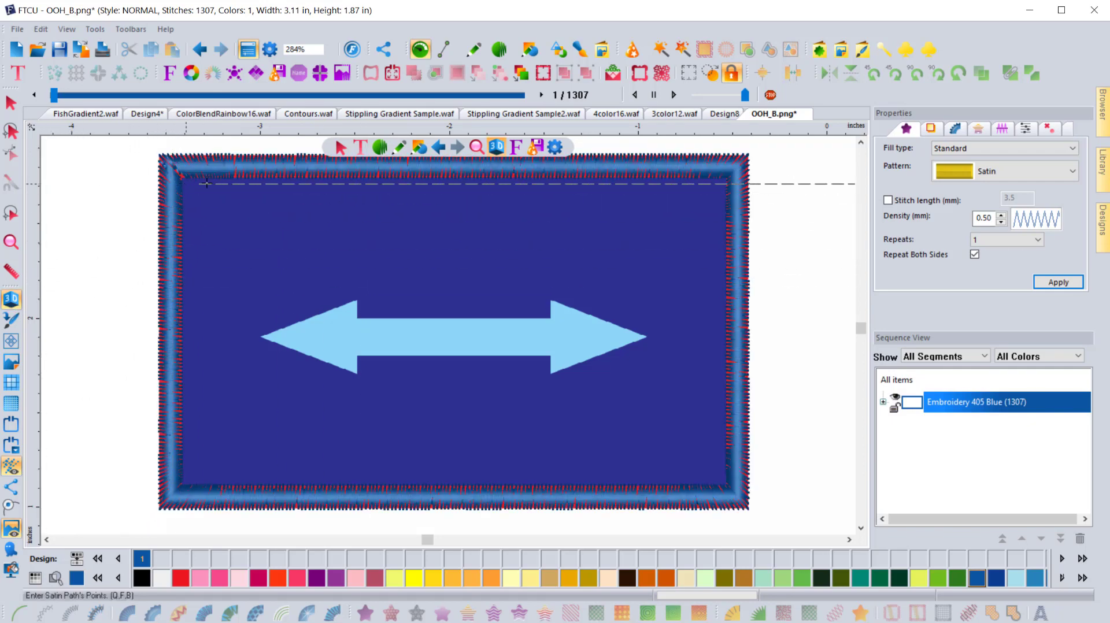
click(11, 105)
click(180, 578)
click(98, 387)
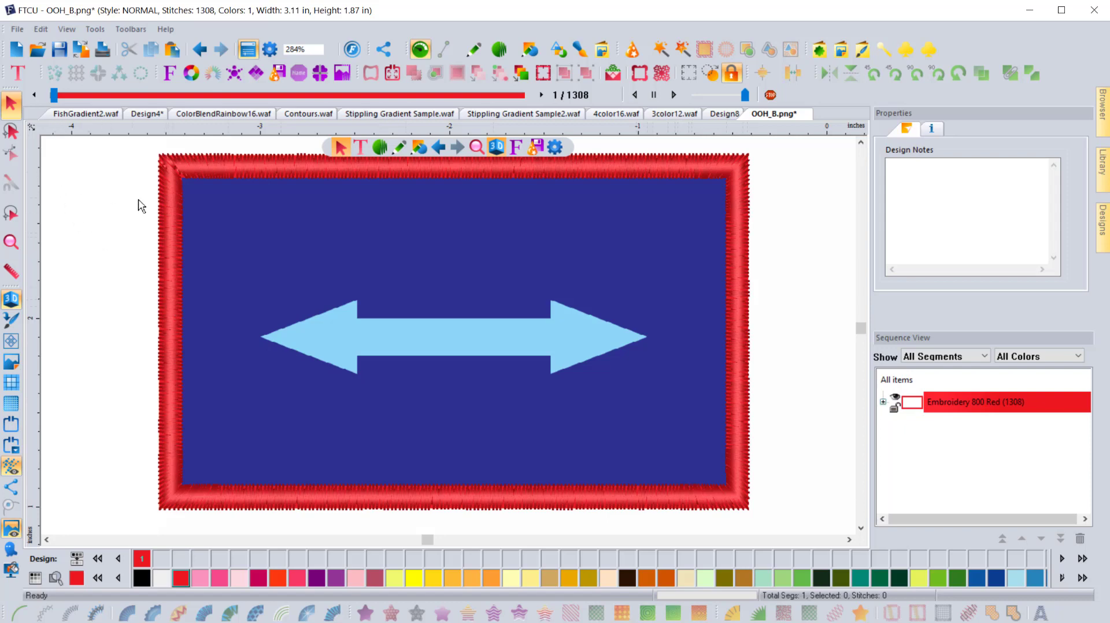
- Delete the red satin border from the design
click(210, 157)
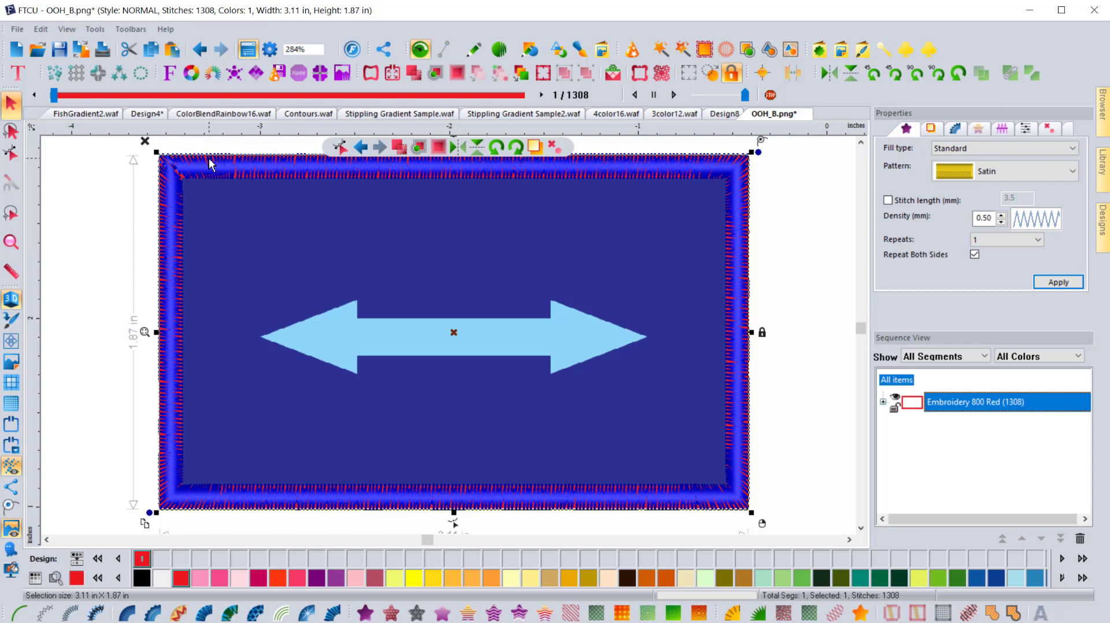
click(145, 142)
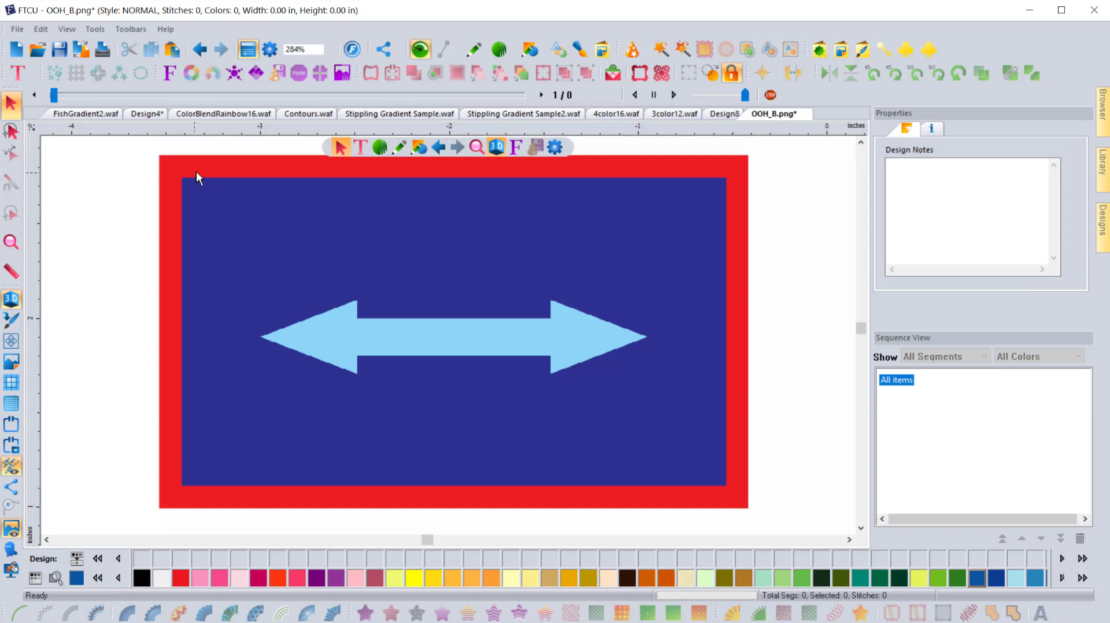
- With Classic Satin Stitch, place paired outer and inner points along the border's top edge from the upper-left to the upper-right corner
click(380, 147)
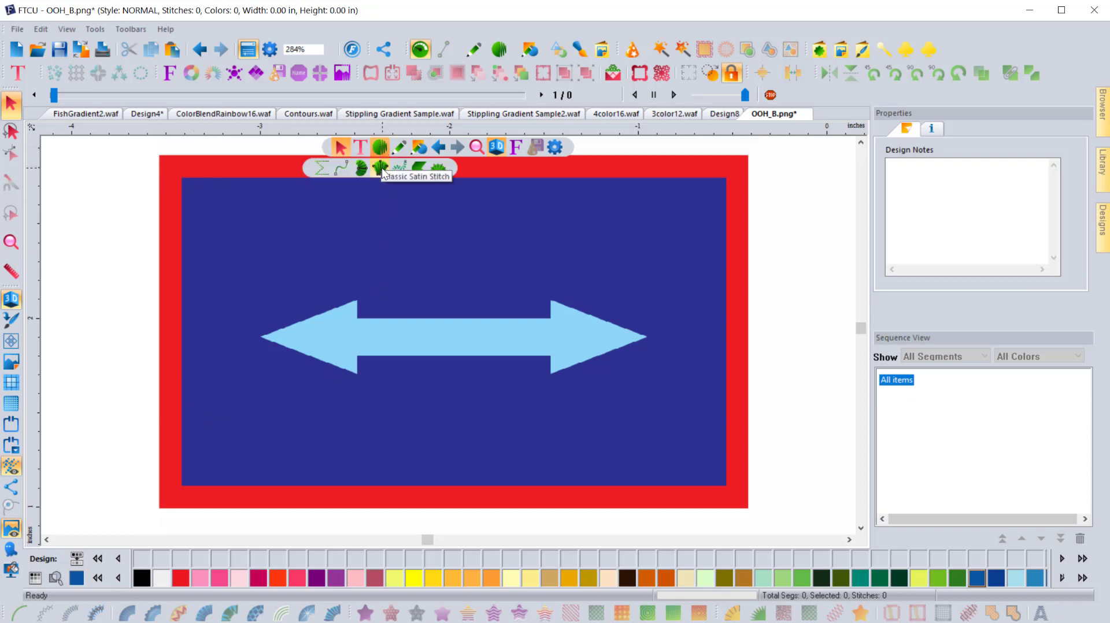
click(380, 168)
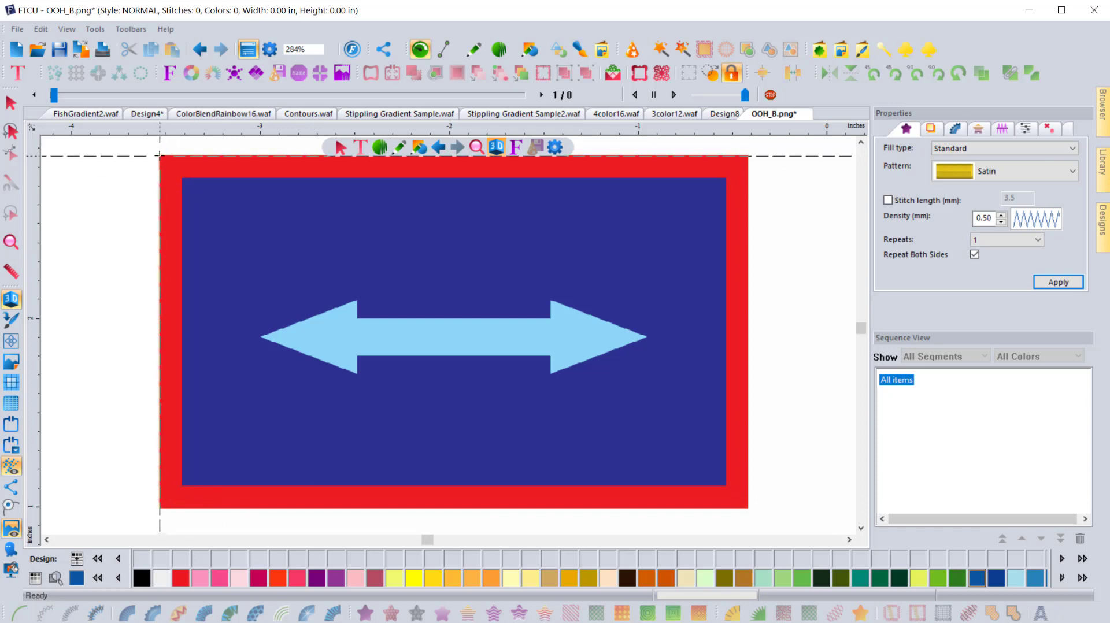
click(160, 155)
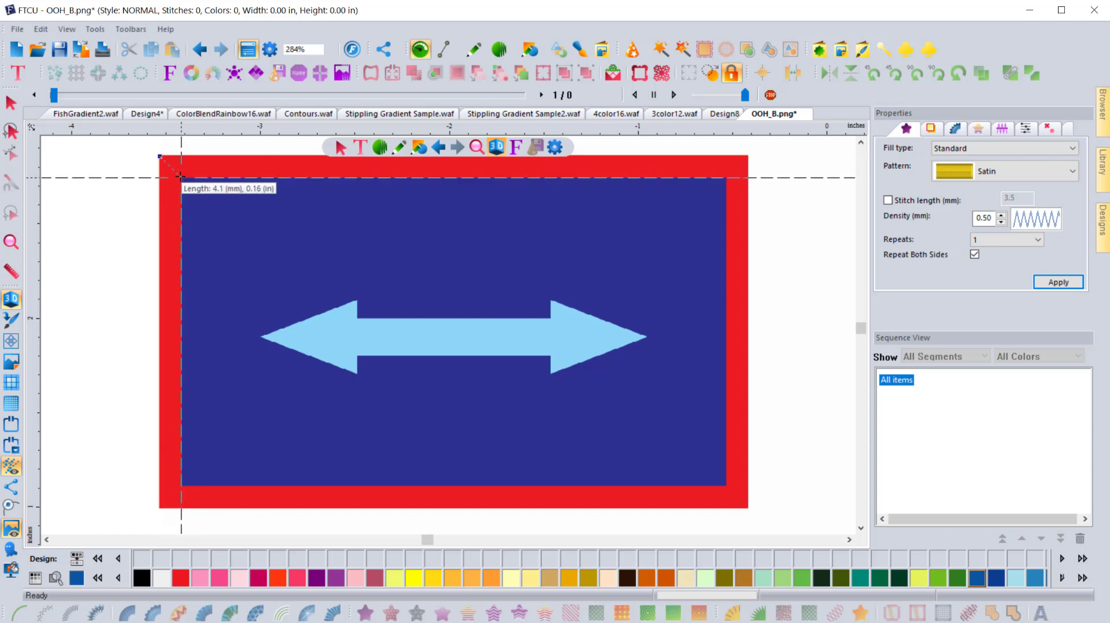
click(182, 177)
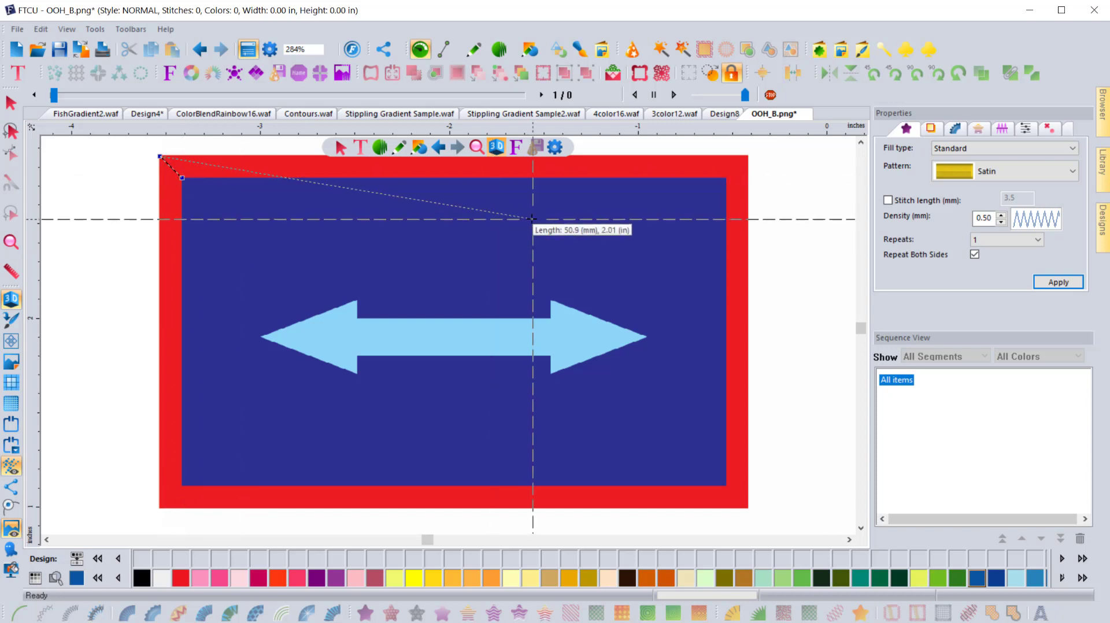
click(214, 155)
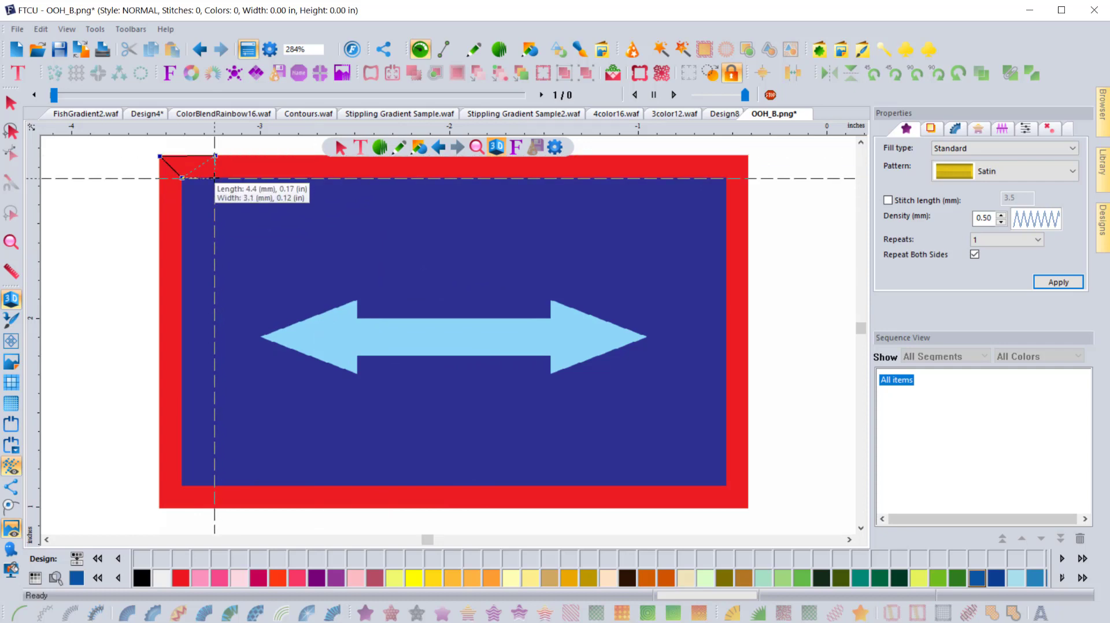
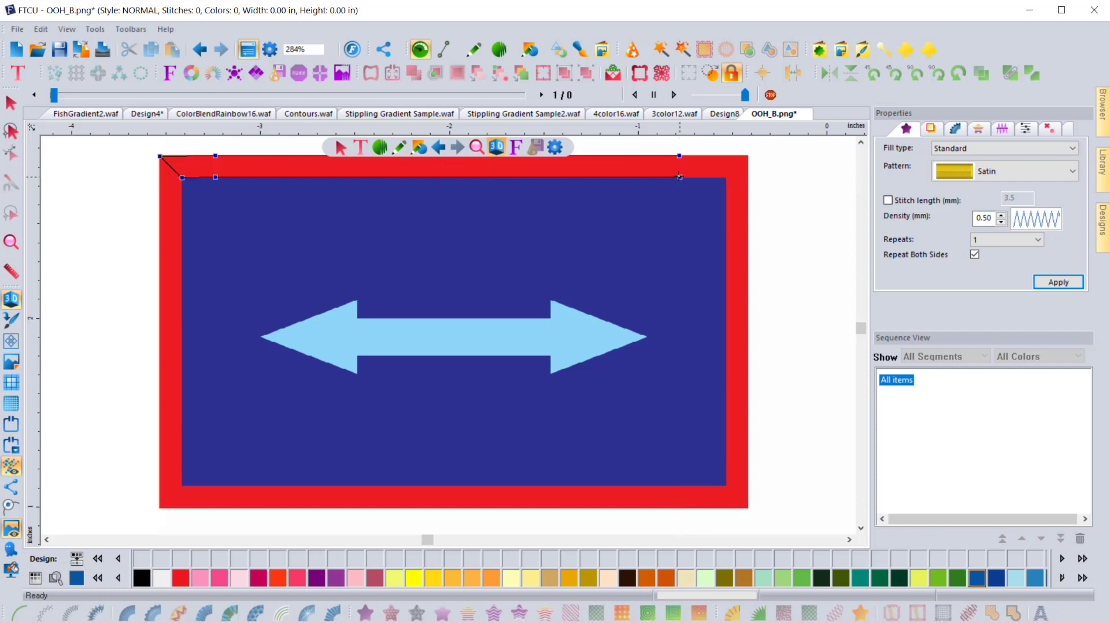
click(748, 155)
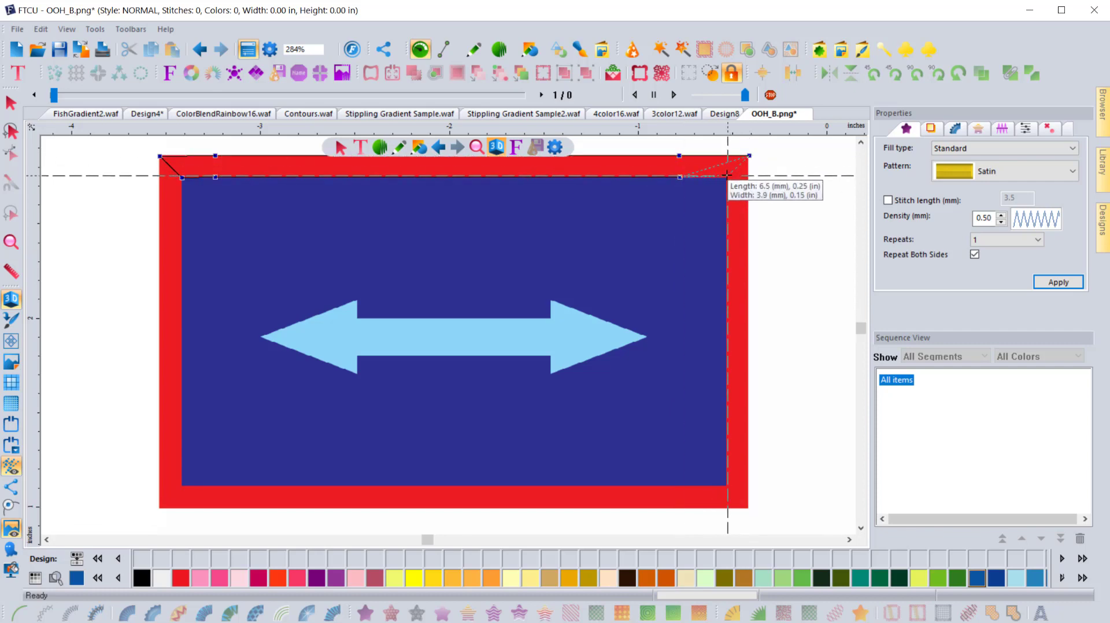
click(726, 176)
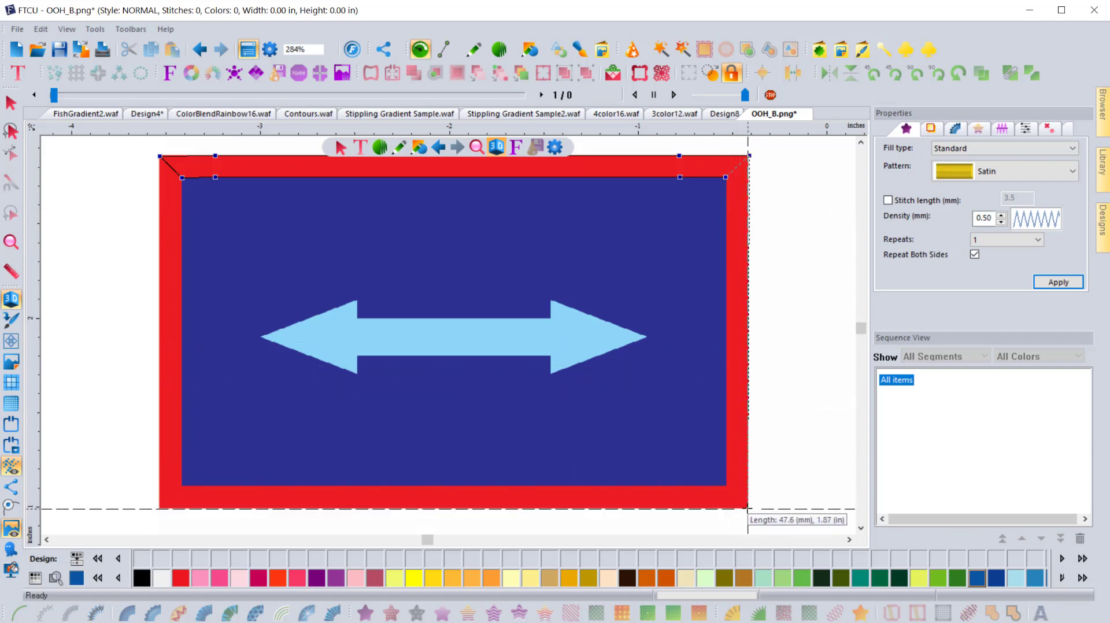
- Place paired outer and inner points at the remaining corners, closing at the upper-left corner, and generate the satin border
click(749, 508)
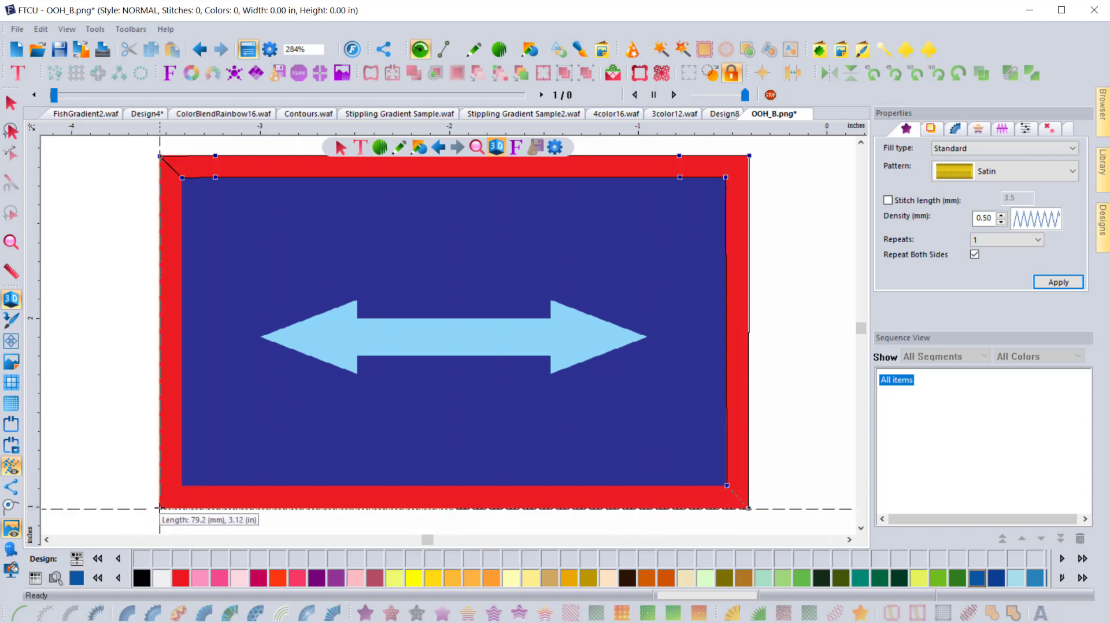
click(158, 509)
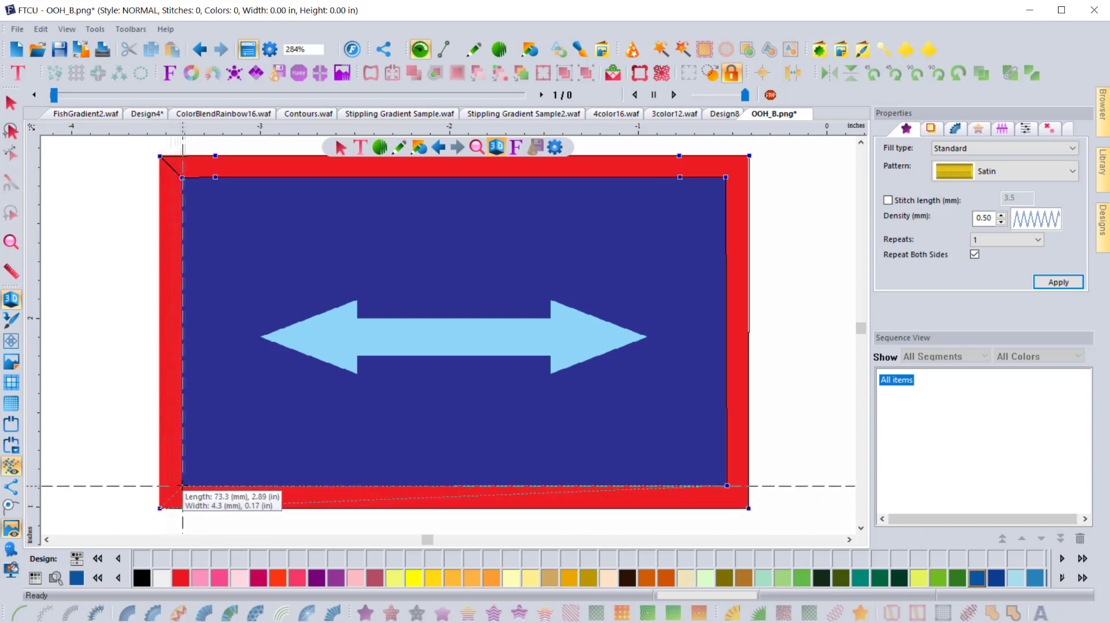
click(182, 487)
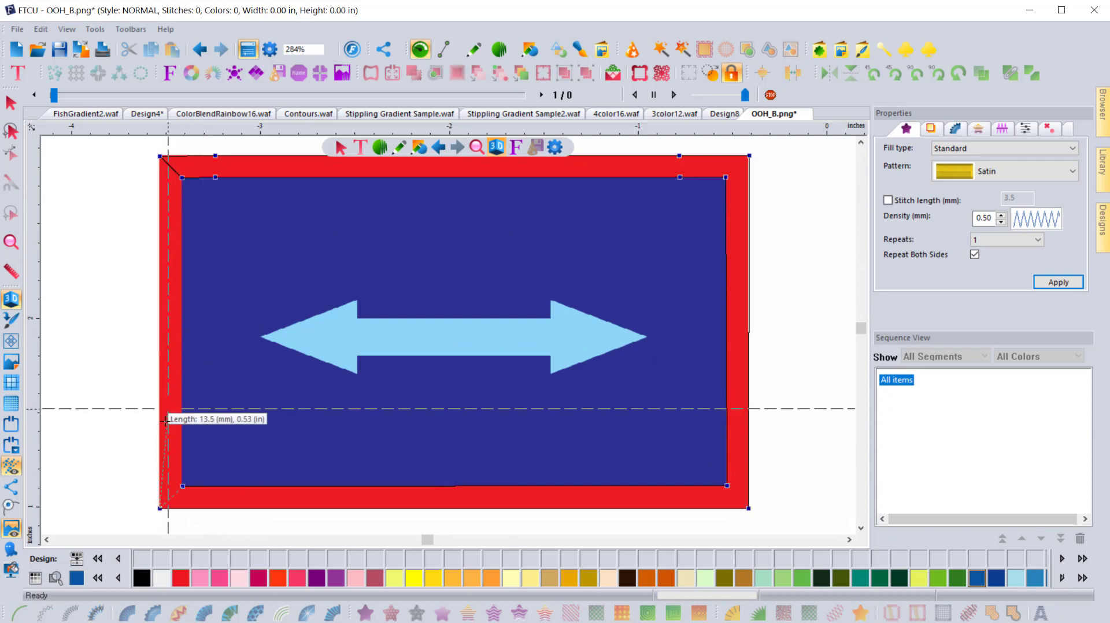
click(161, 506)
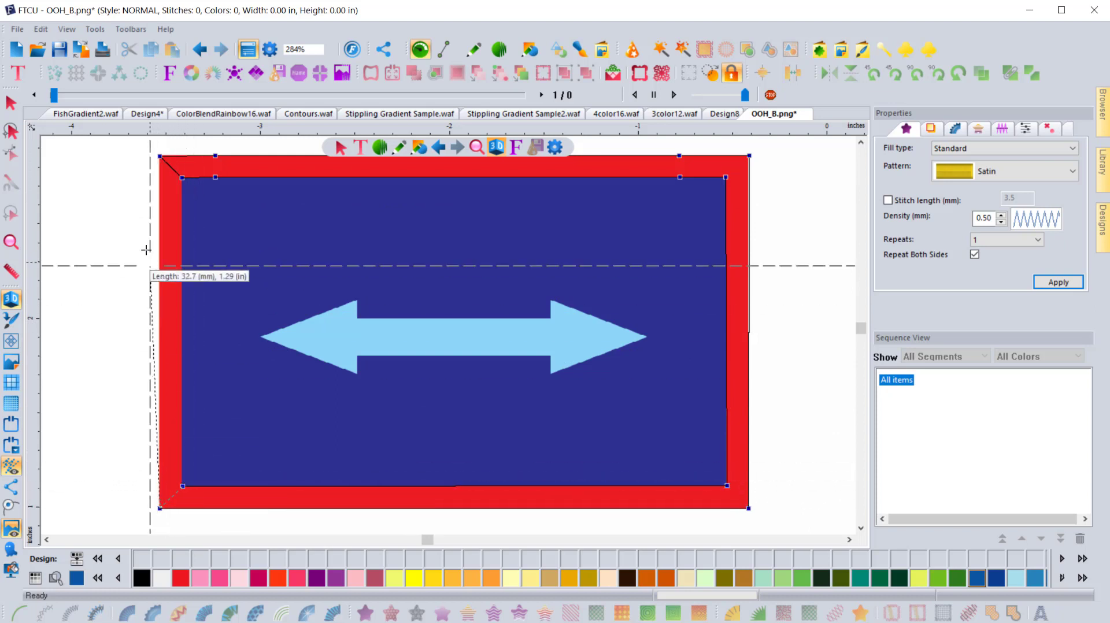
click(159, 157)
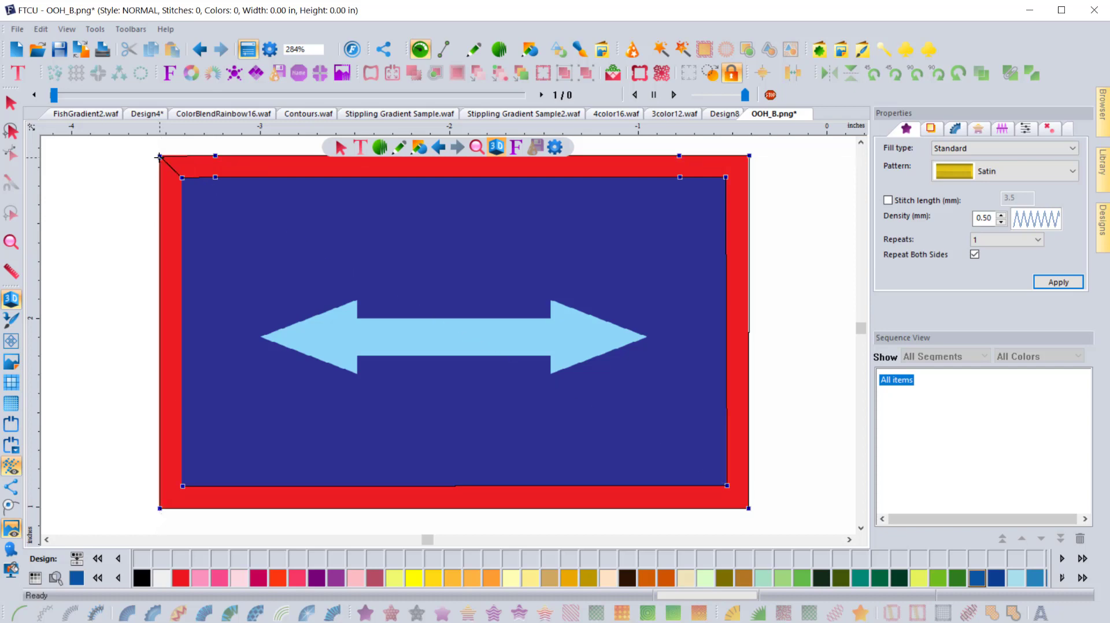
click(182, 178)
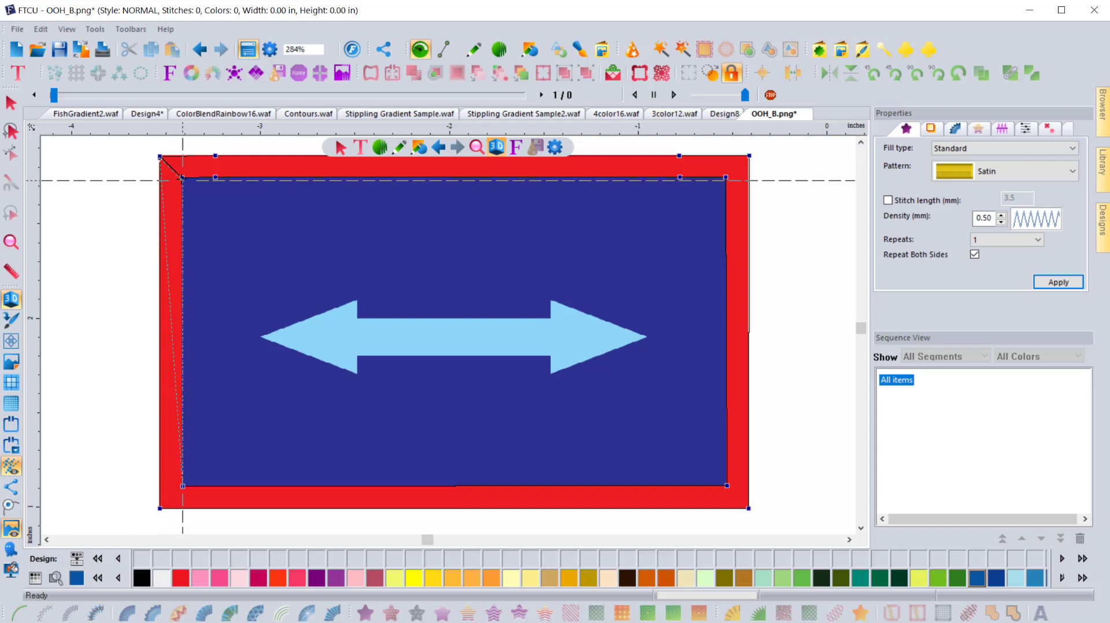
right_click(93, 276)
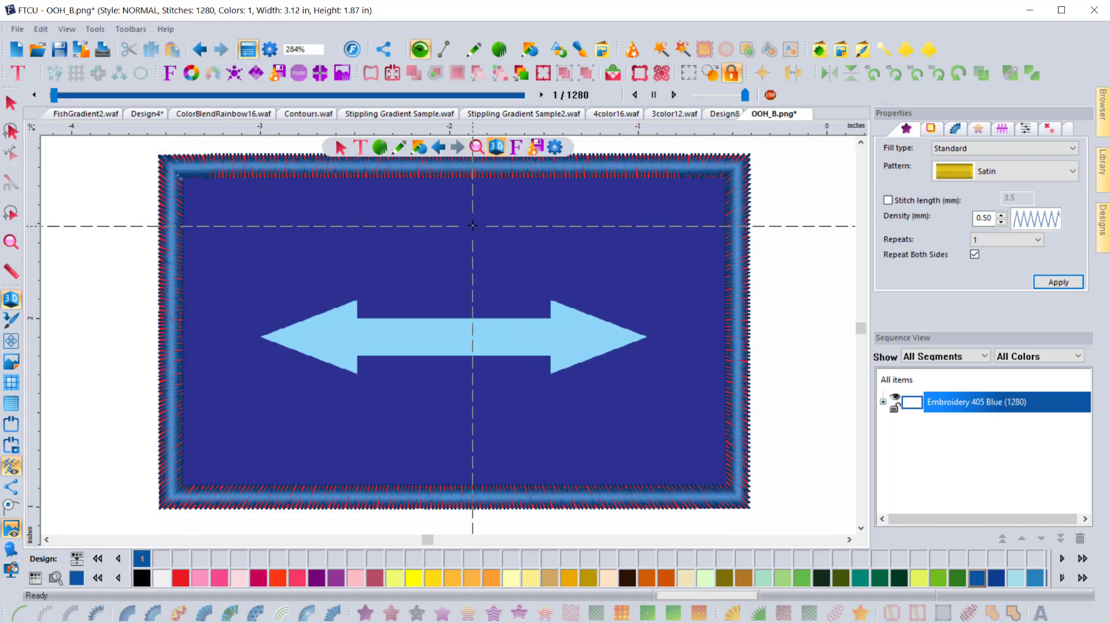
- Edit the satin border's outlines and move the top-edge inclination line nearest the upper-left corner slightly farther from that corner
click(17, 103)
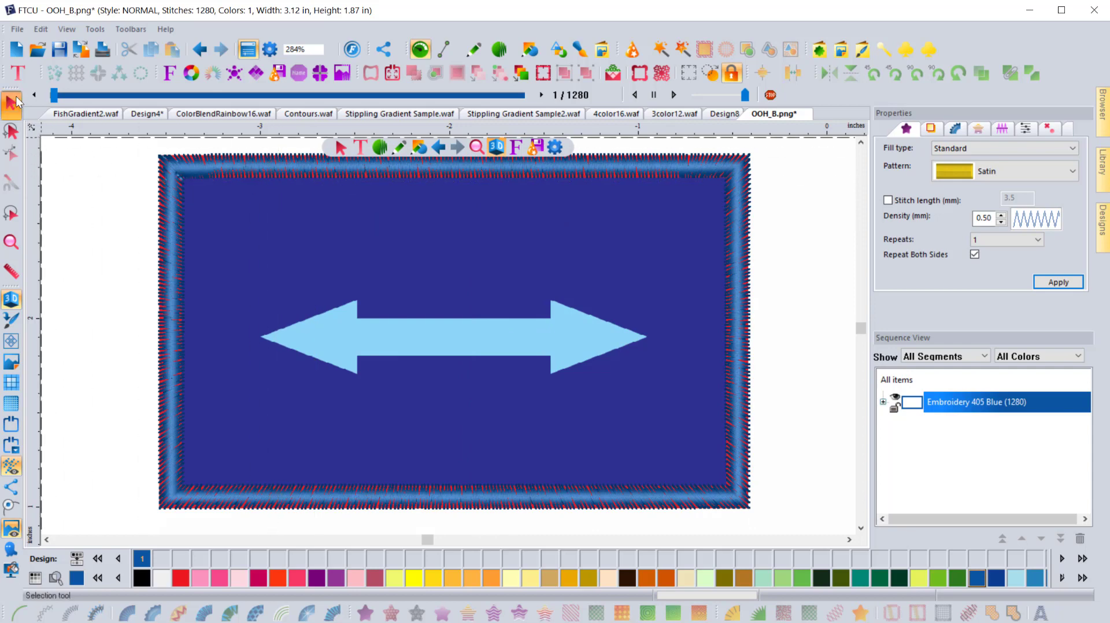
click(13, 153)
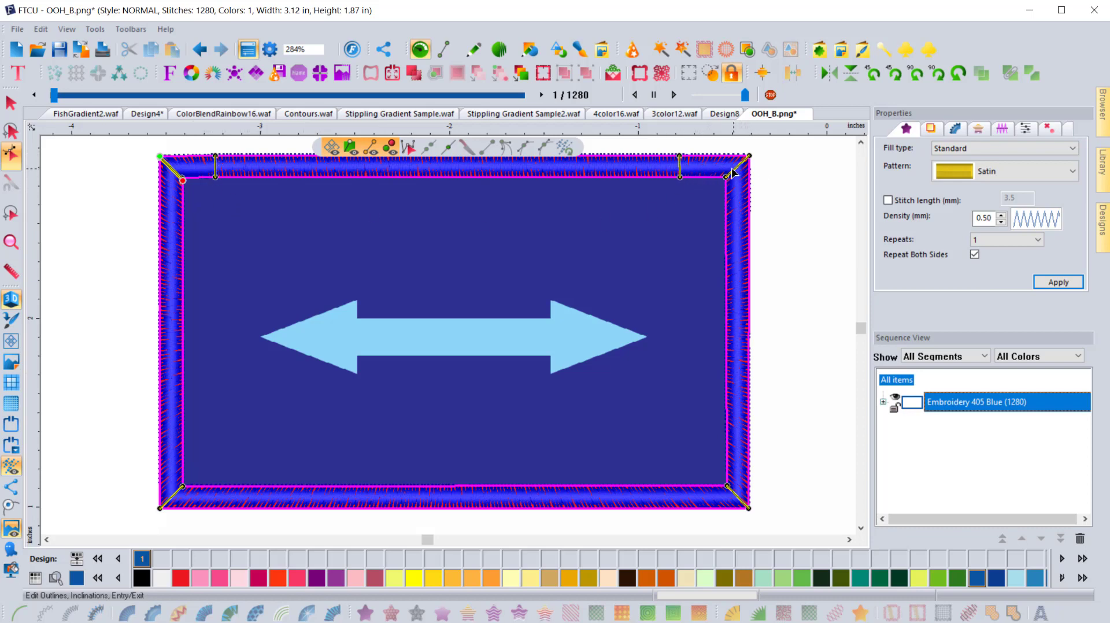
drag(216, 177, 230, 157)
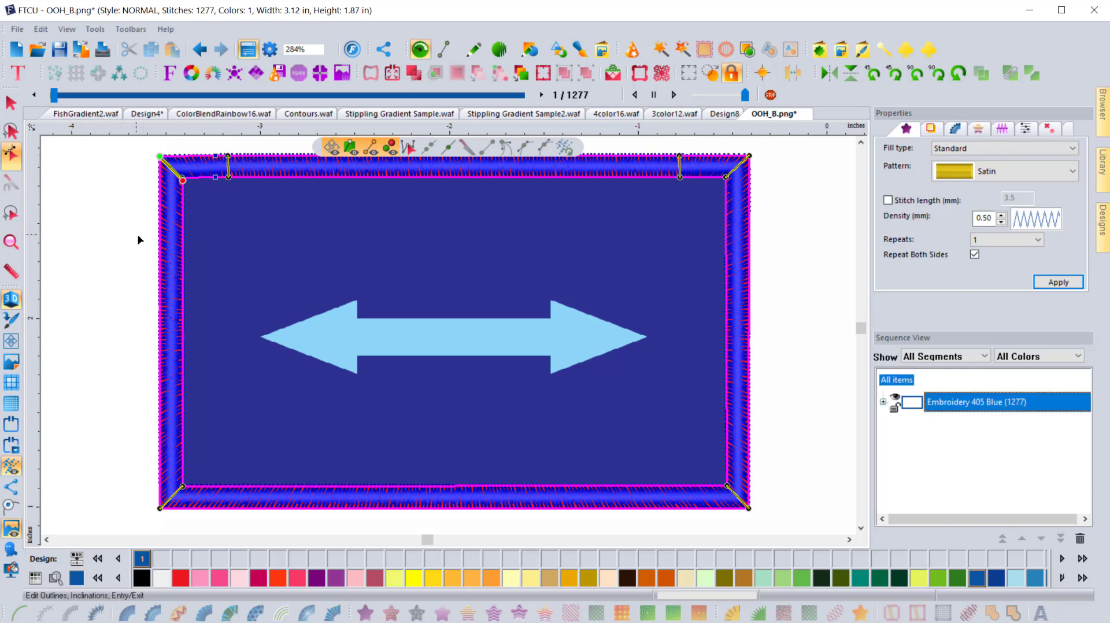
- Add two straight inclination lines across each of the border's left, bottom and right sides, near the corners, and regenerate the stitches
right_click(161, 246)
click(199, 334)
click(159, 231)
click(183, 232)
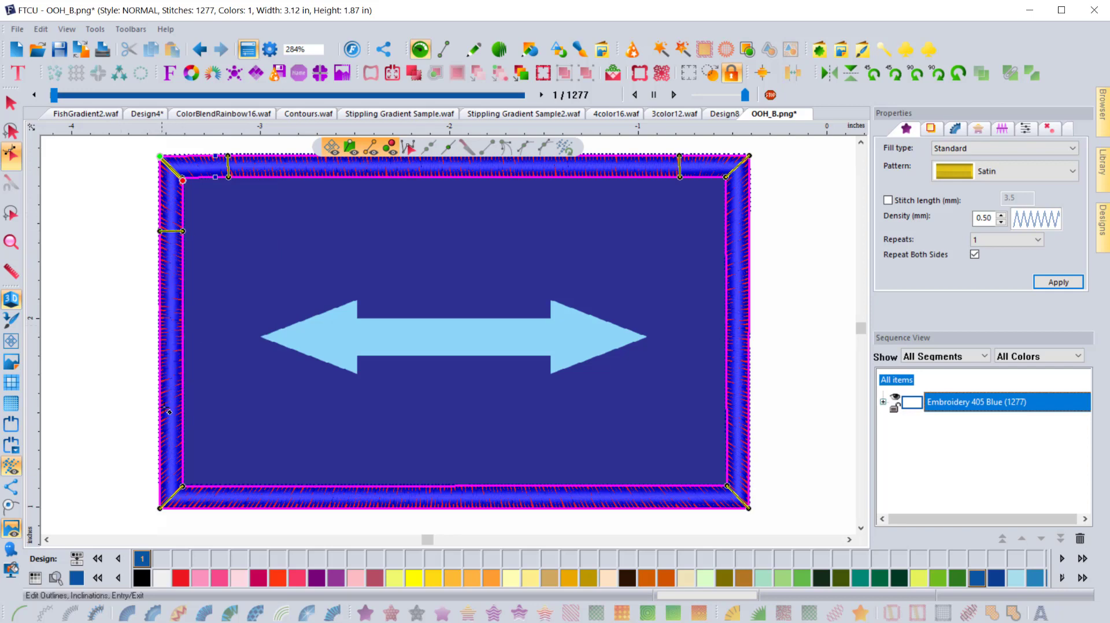
click(160, 442)
click(184, 446)
click(228, 486)
click(655, 507)
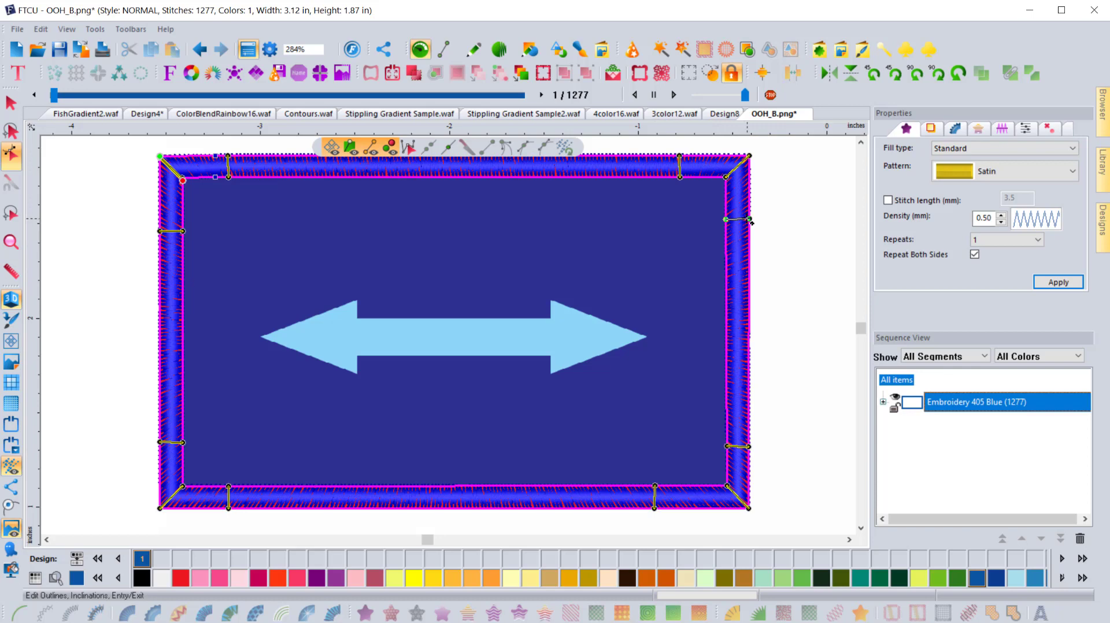
click(751, 221)
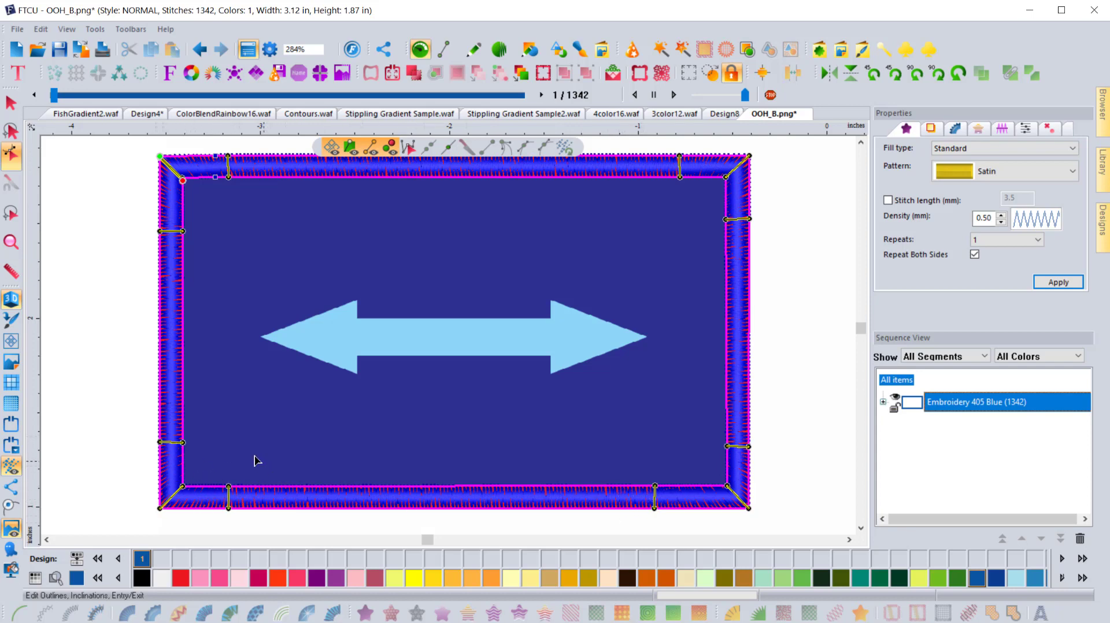
- Delete the blue satin border from the design
click(11, 103)
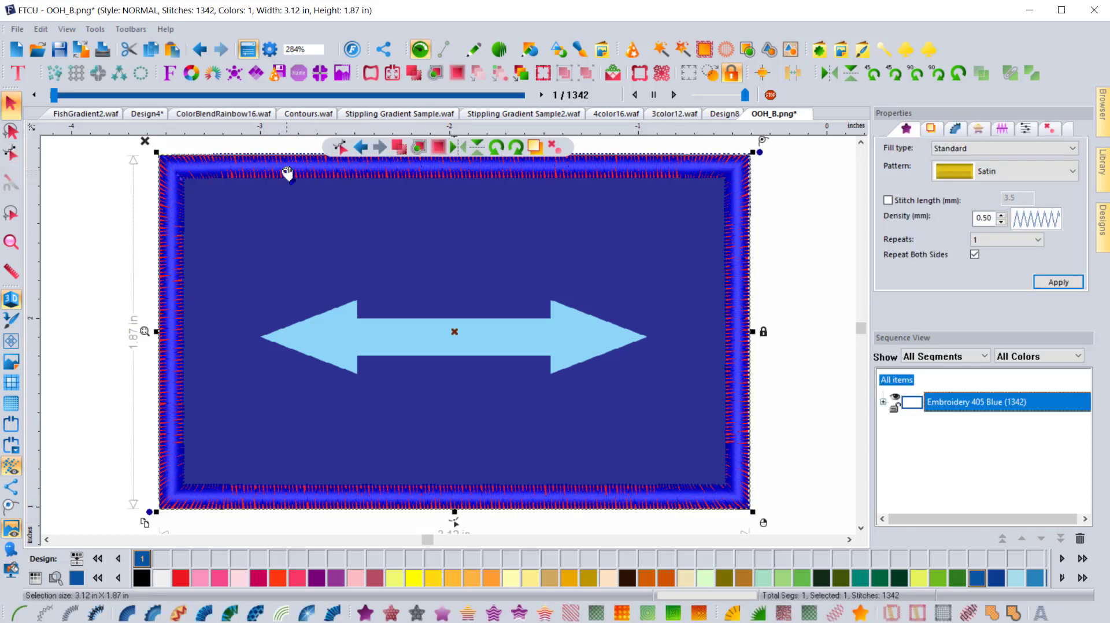
click(145, 143)
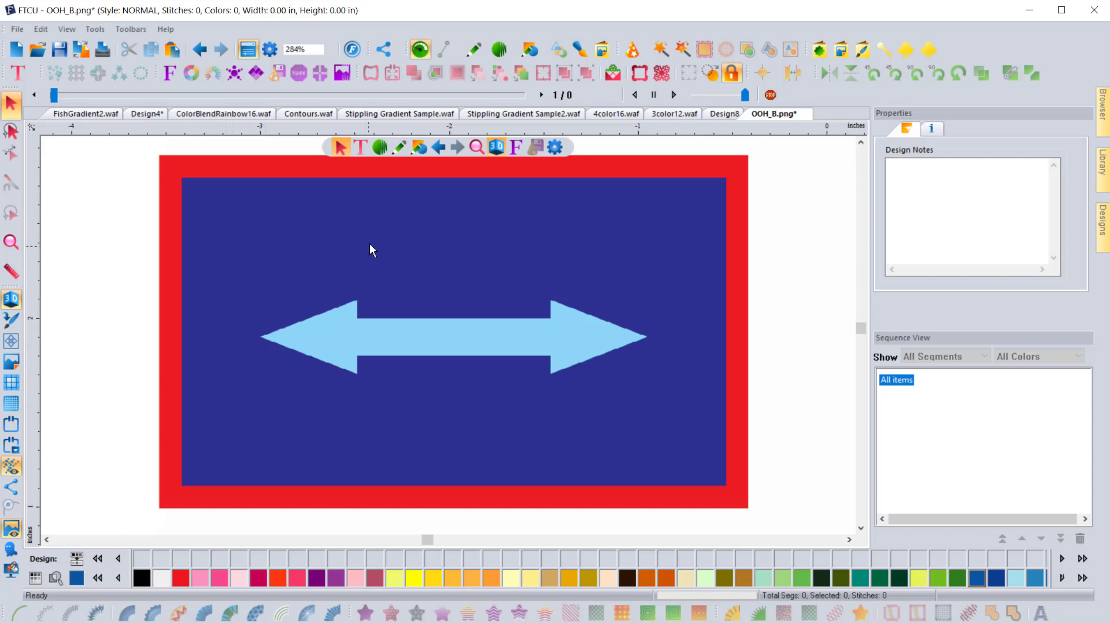
- Draw two artwork rectangles, one around the blue area and one along the red border's outer edge
click(419, 151)
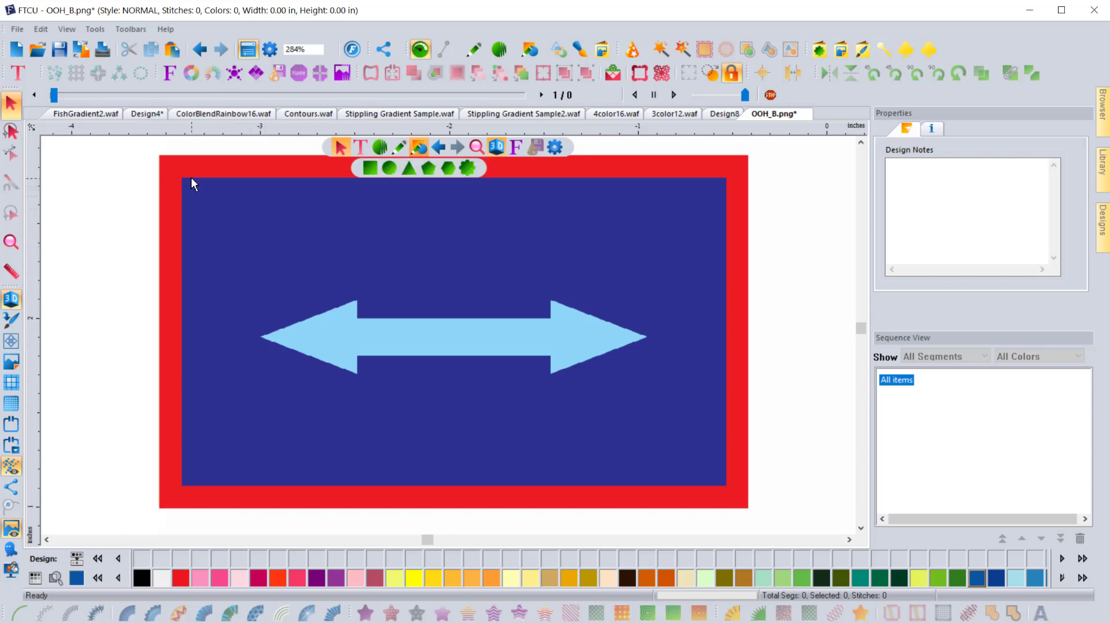
click(369, 168)
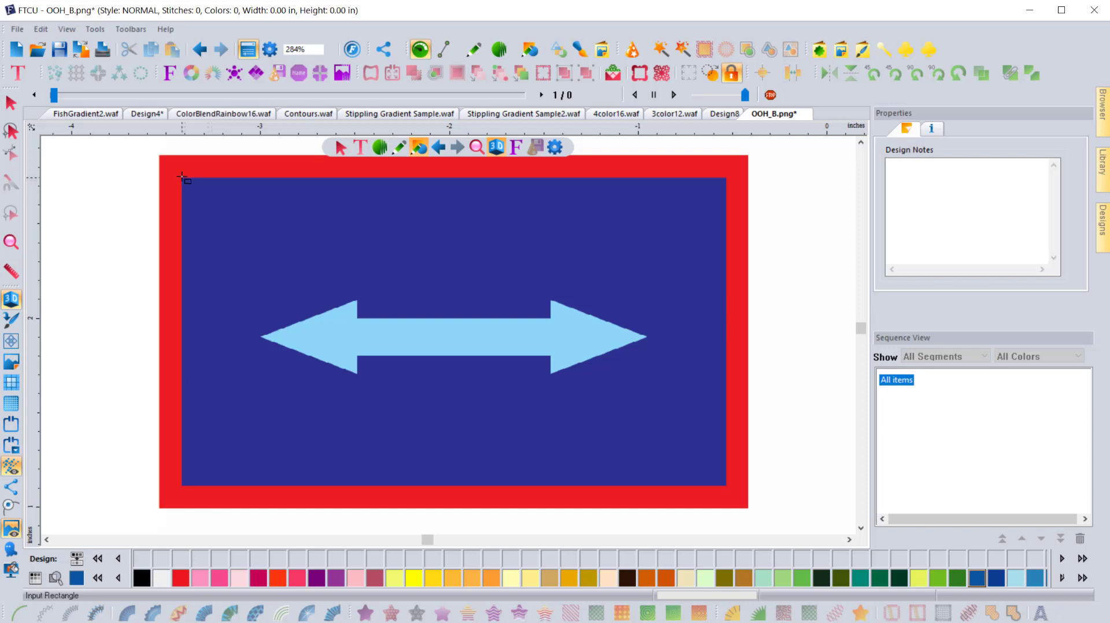
drag(183, 178, 727, 486)
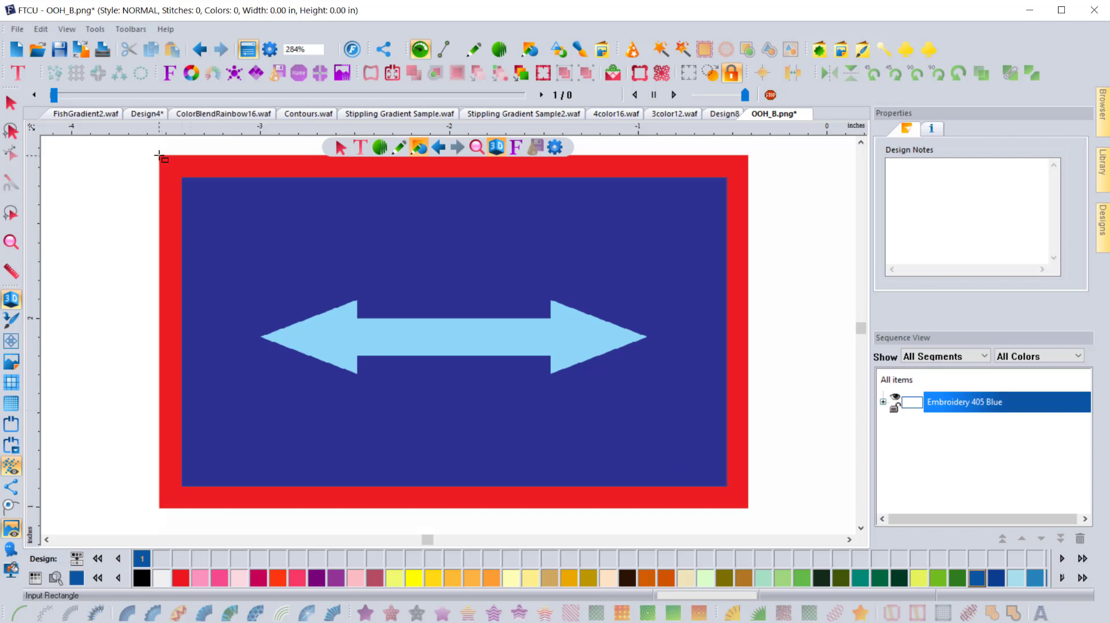
drag(160, 155, 749, 508)
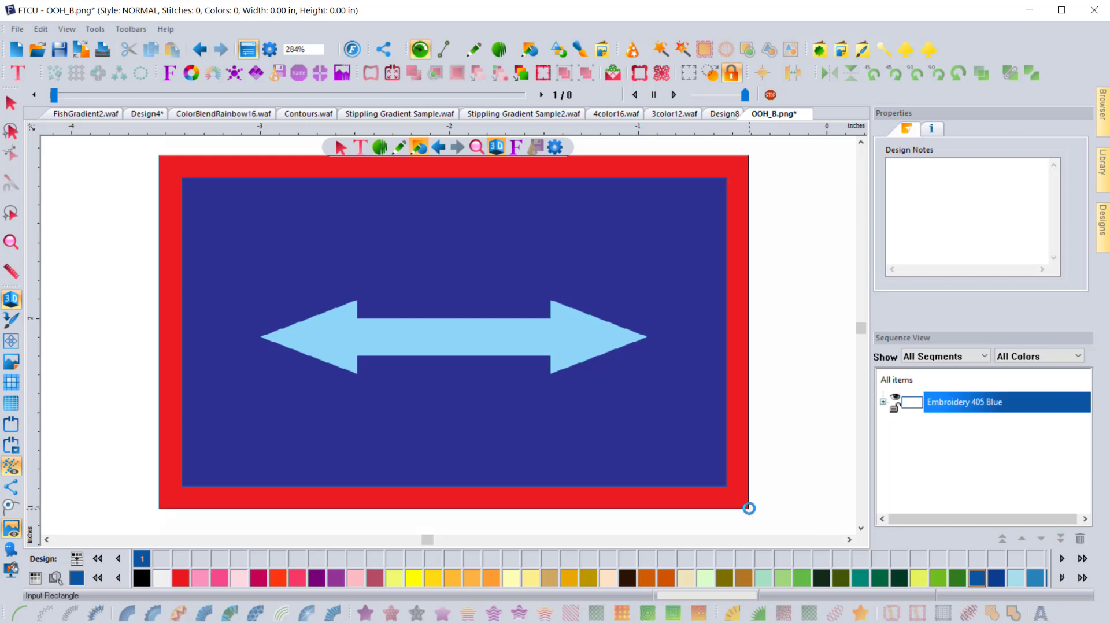
- Select both rectangle artworks in the Embroidery 405 Blue group and combine them
click(883, 402)
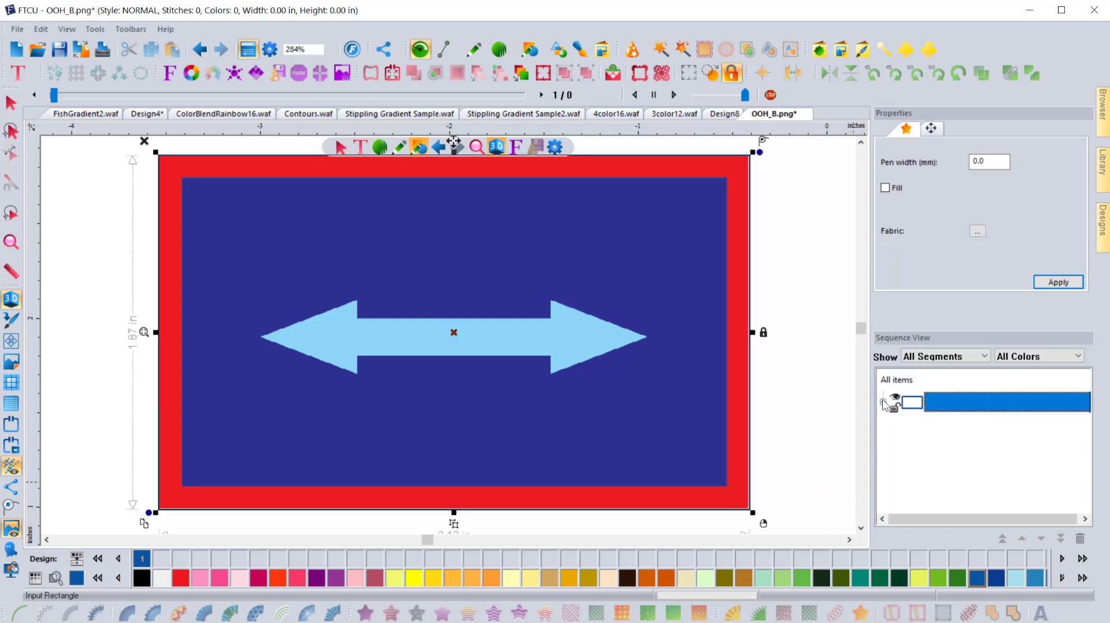
click(957, 405)
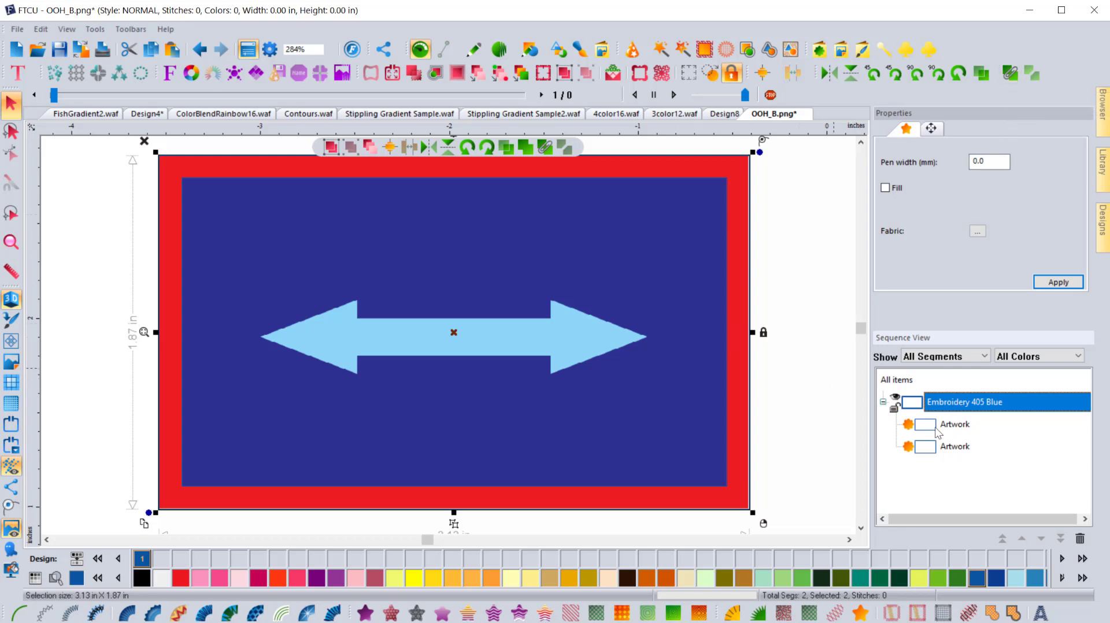
right_click(739, 385)
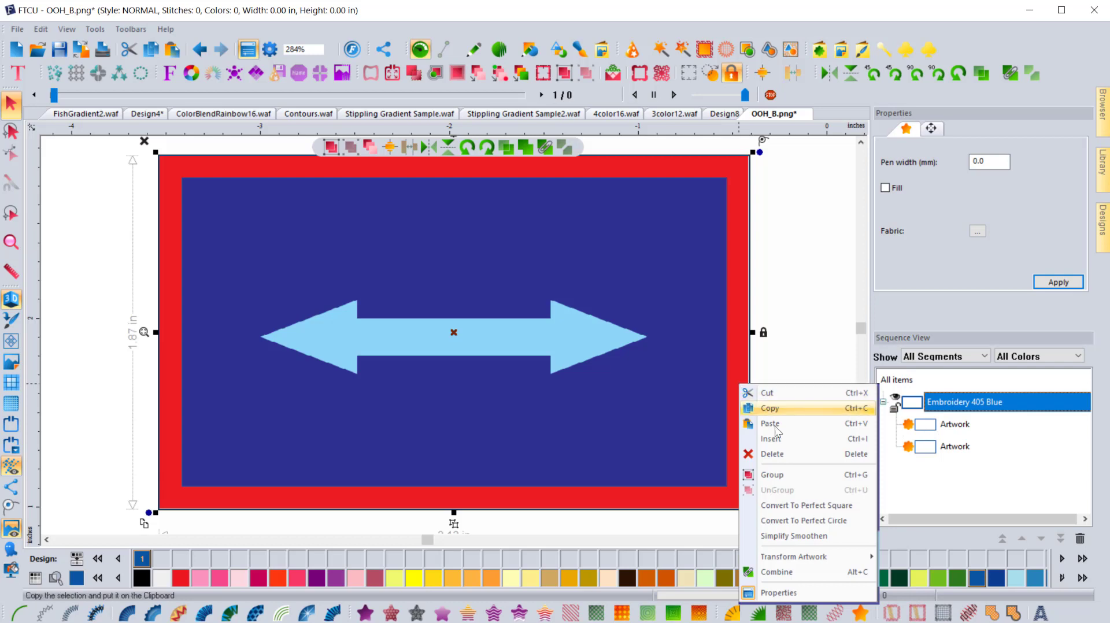
click(783, 572)
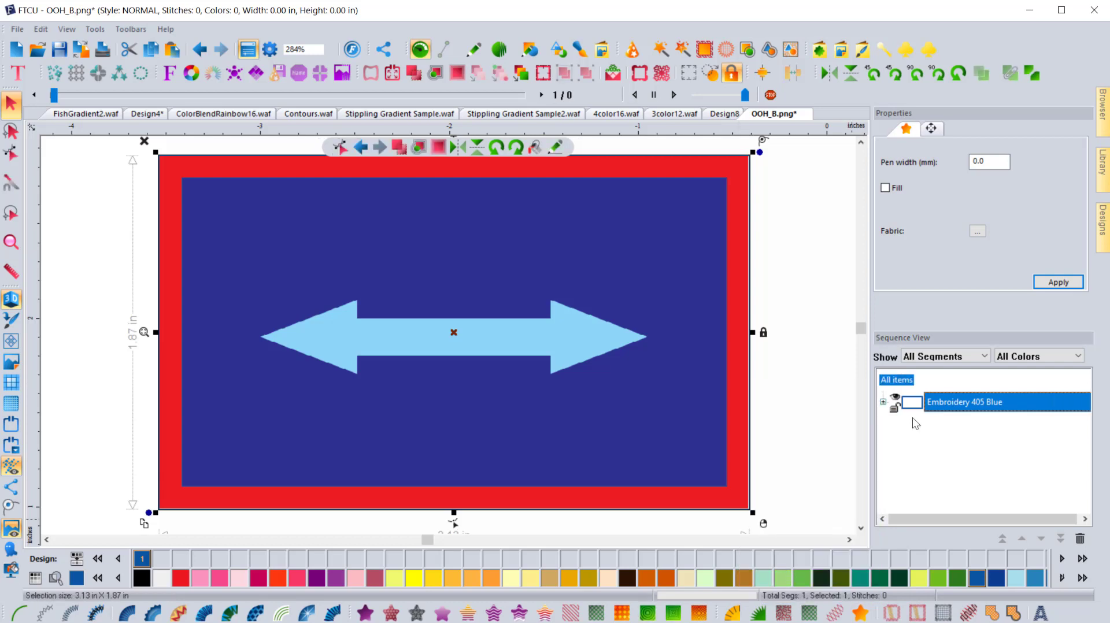
- Select the combined artwork and enable its fill
click(884, 401)
click(944, 425)
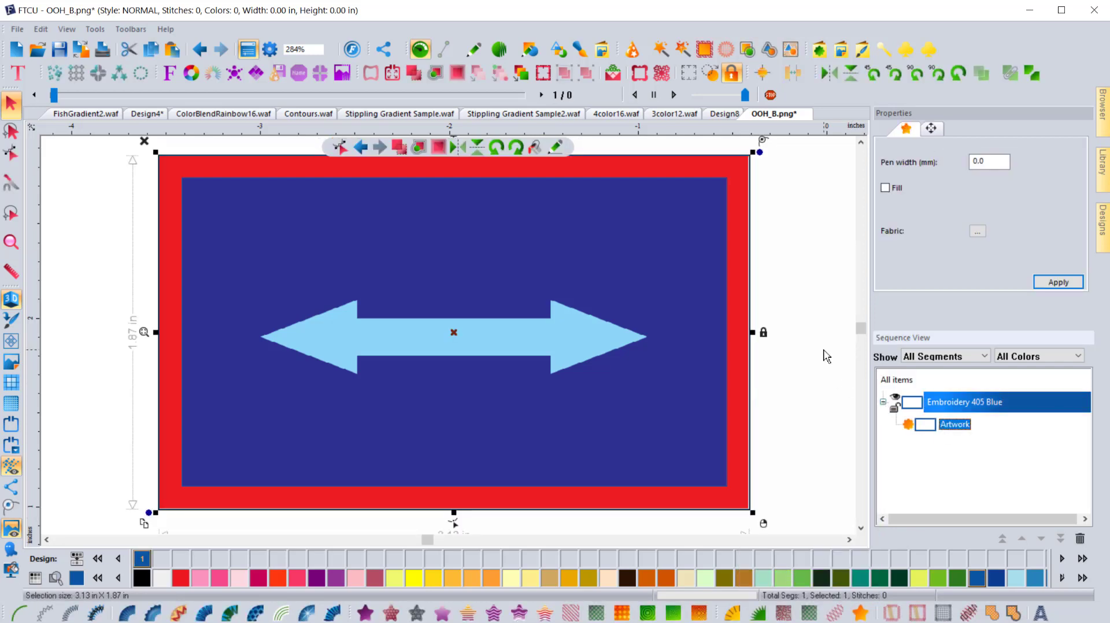
click(896, 190)
click(1058, 282)
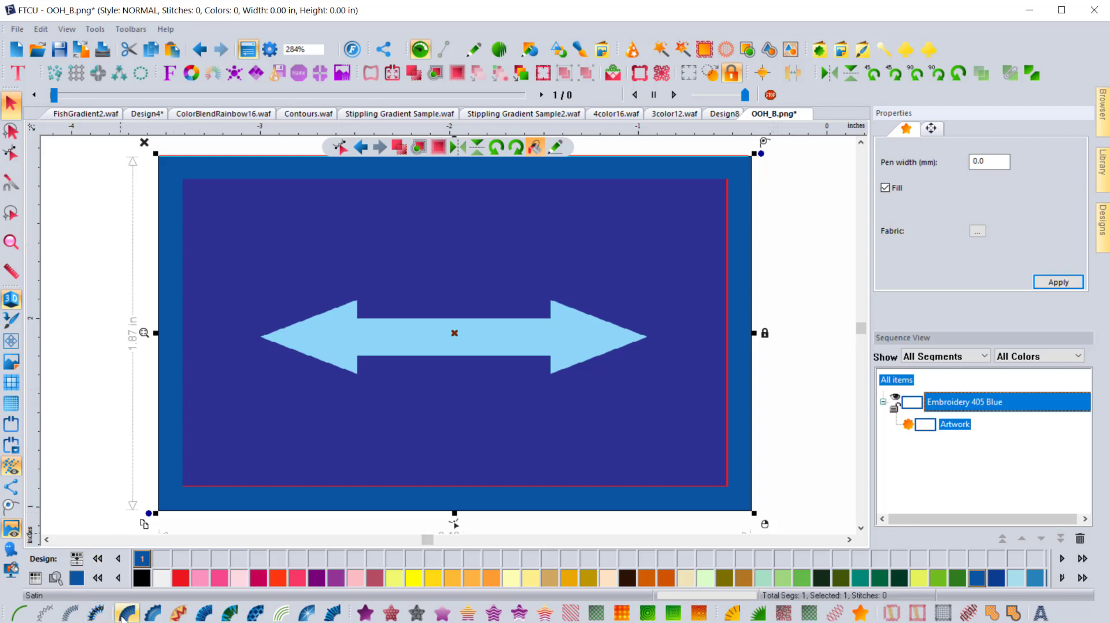
- Convert the filled frame artwork to satin stitching and examine its upper-left corner
click(330, 613)
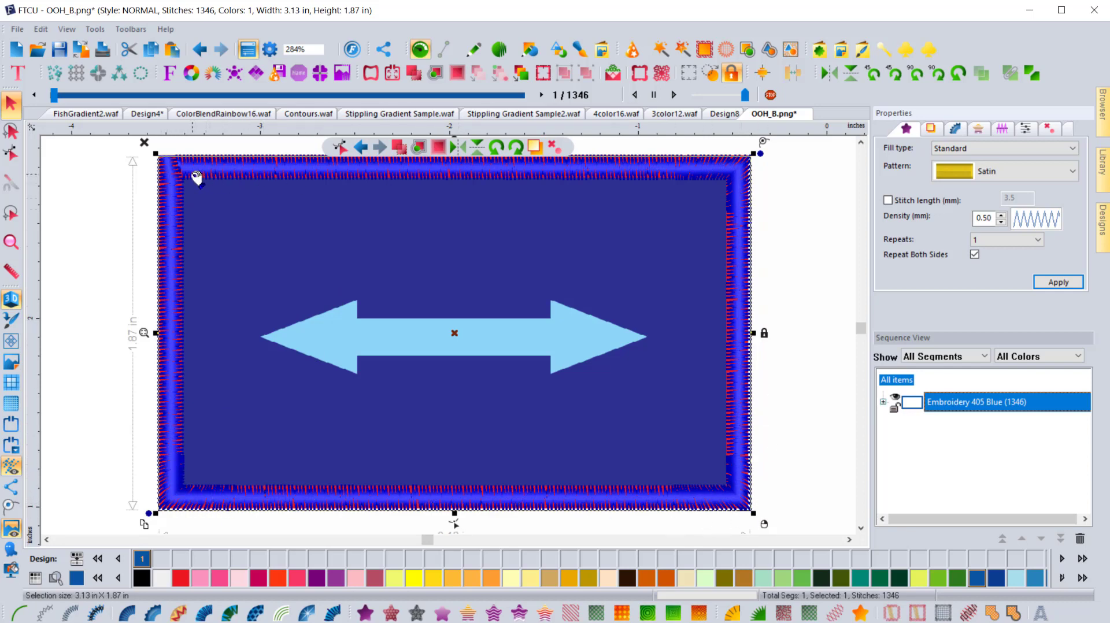
click(176, 175)
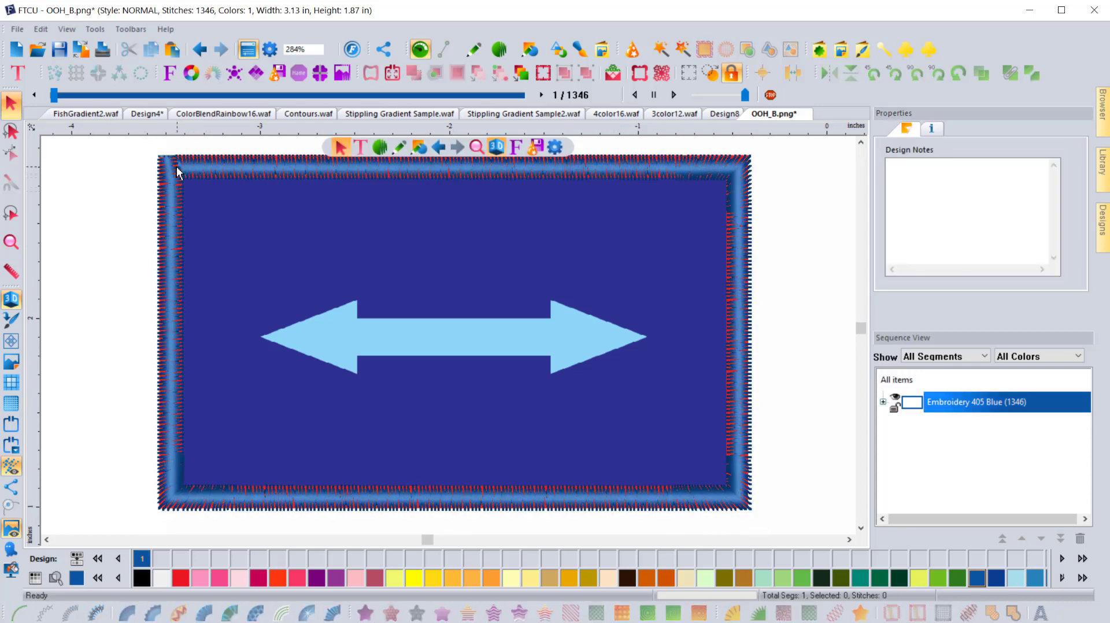
click(200, 173)
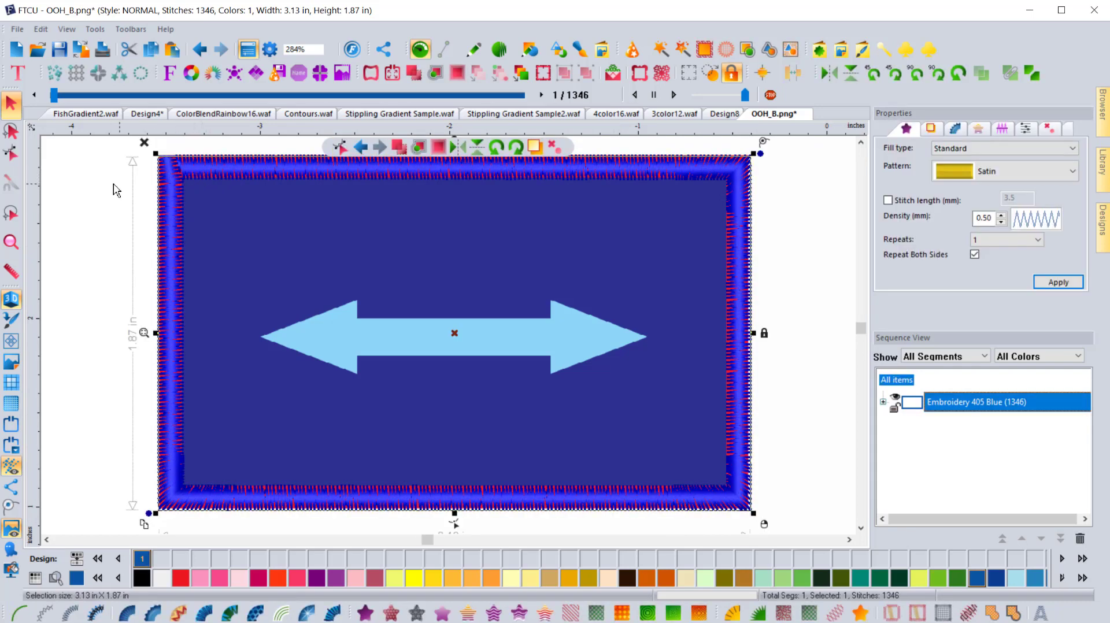
click(95, 188)
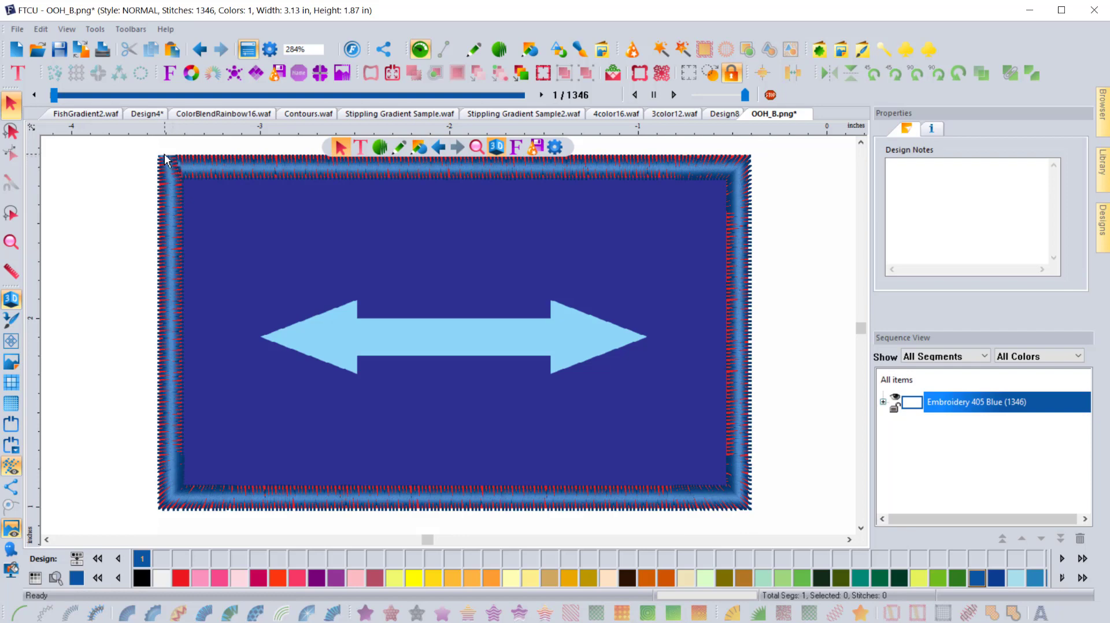
- Edit the satin frame and remove the slanted inclination line at its upper-left corner
click(188, 175)
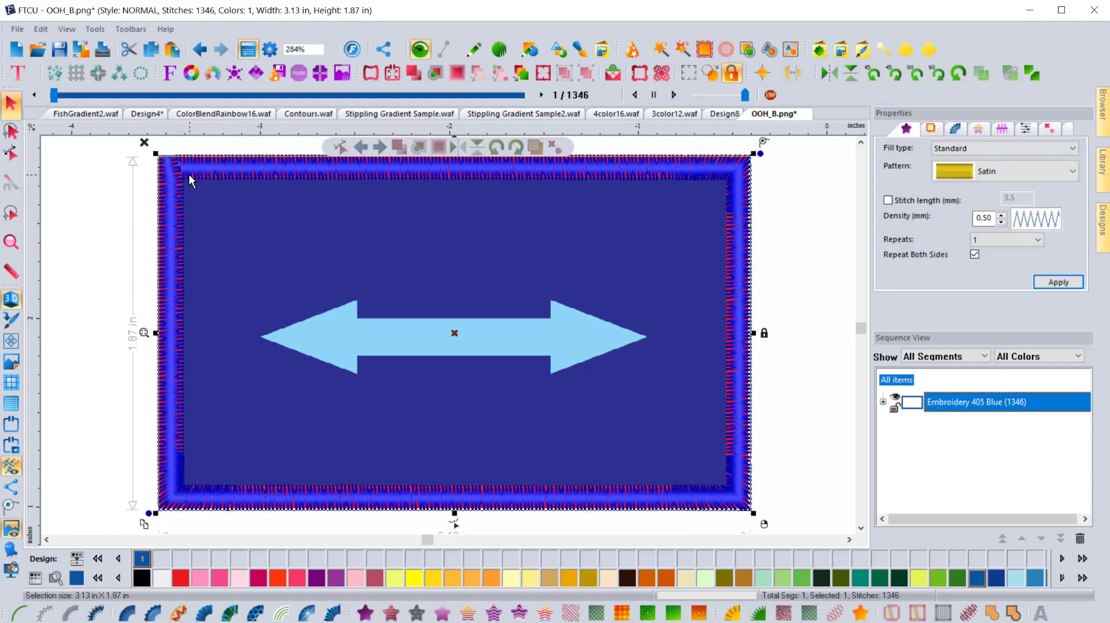
click(453, 525)
click(453, 525)
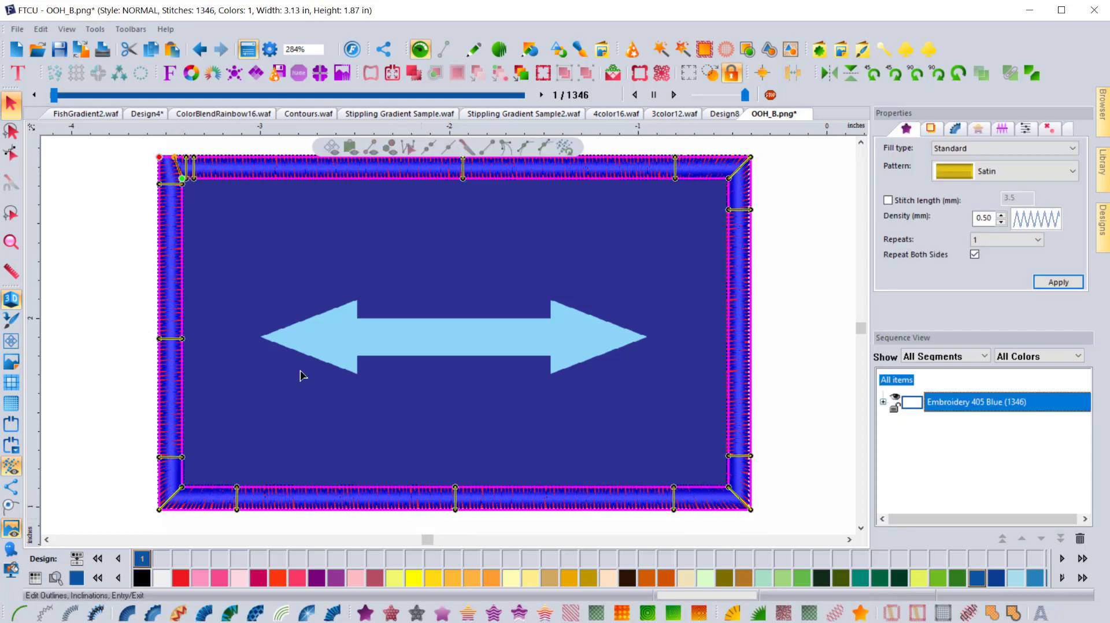
right_click(176, 160)
click(235, 304)
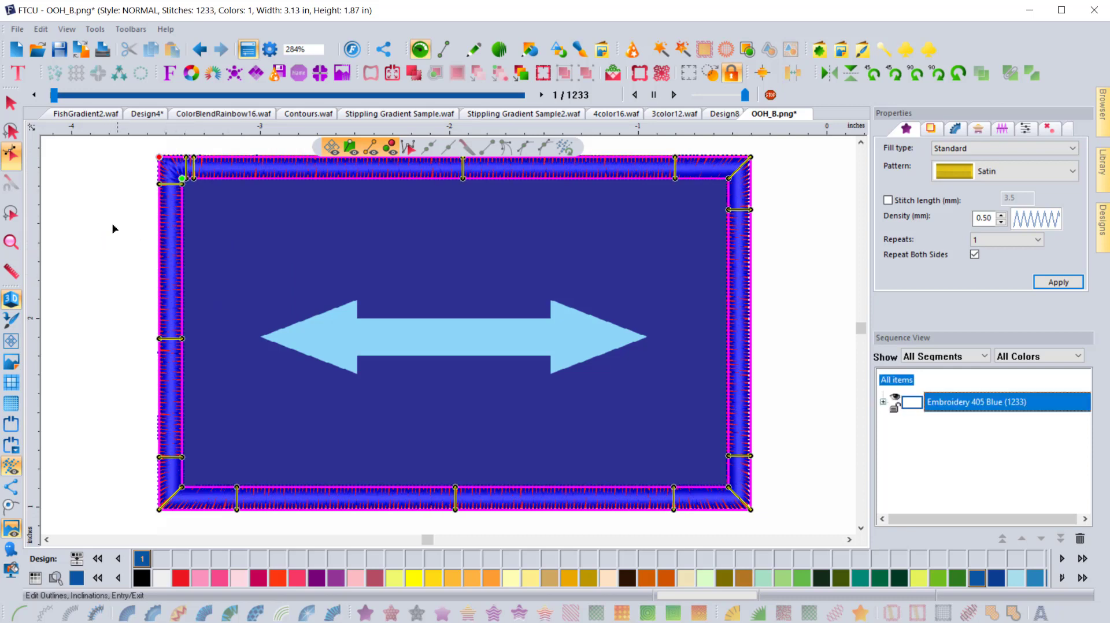
click(12, 105)
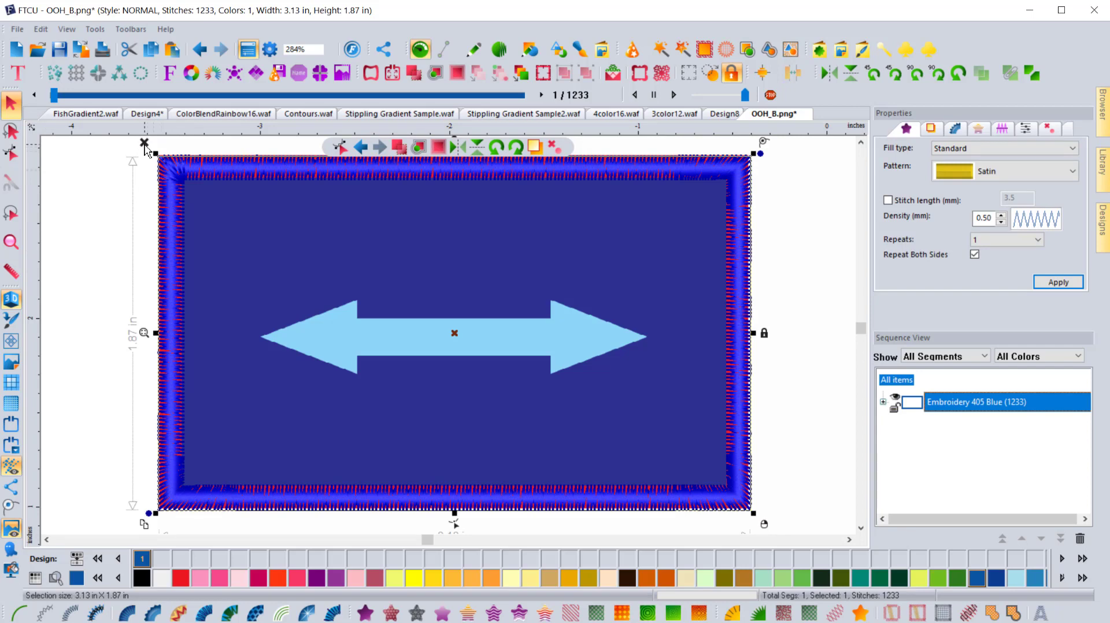
- Undo the inclination line removal and the satin conversion to restore the filled frame artwork
click(199, 50)
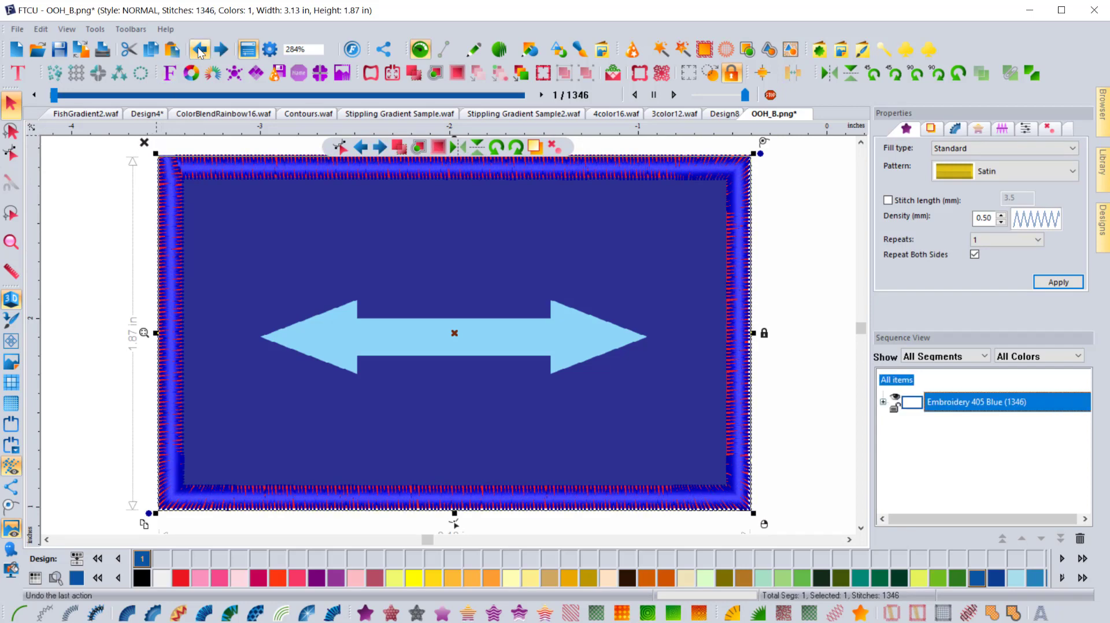
click(199, 51)
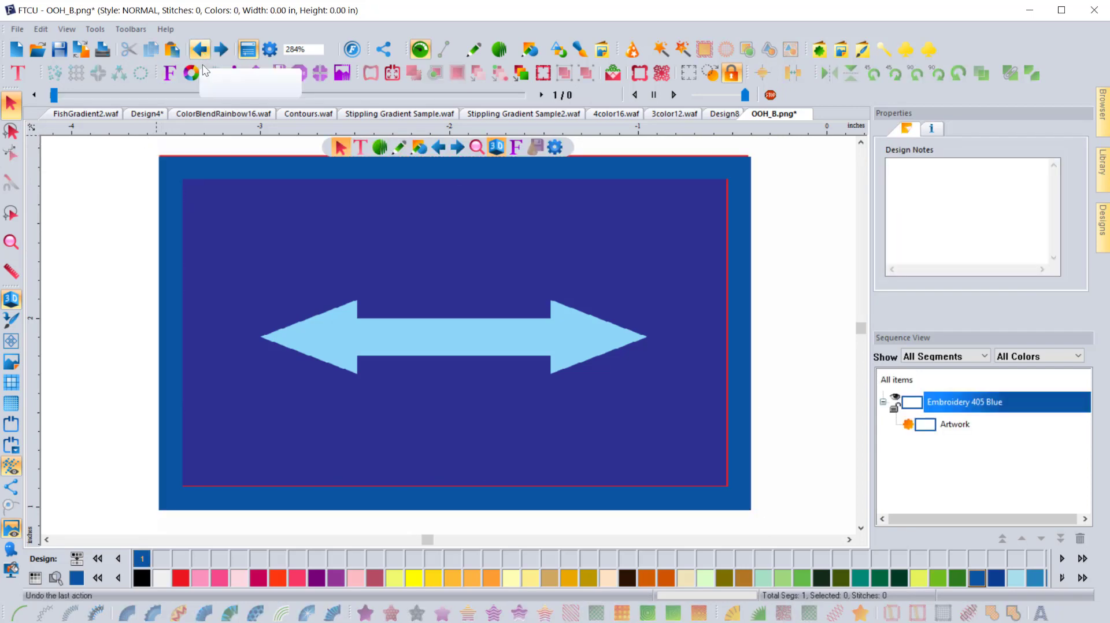
- Convert the filled frame artwork to a satin path and add diagonal inclination lines at its two left corners
click(948, 425)
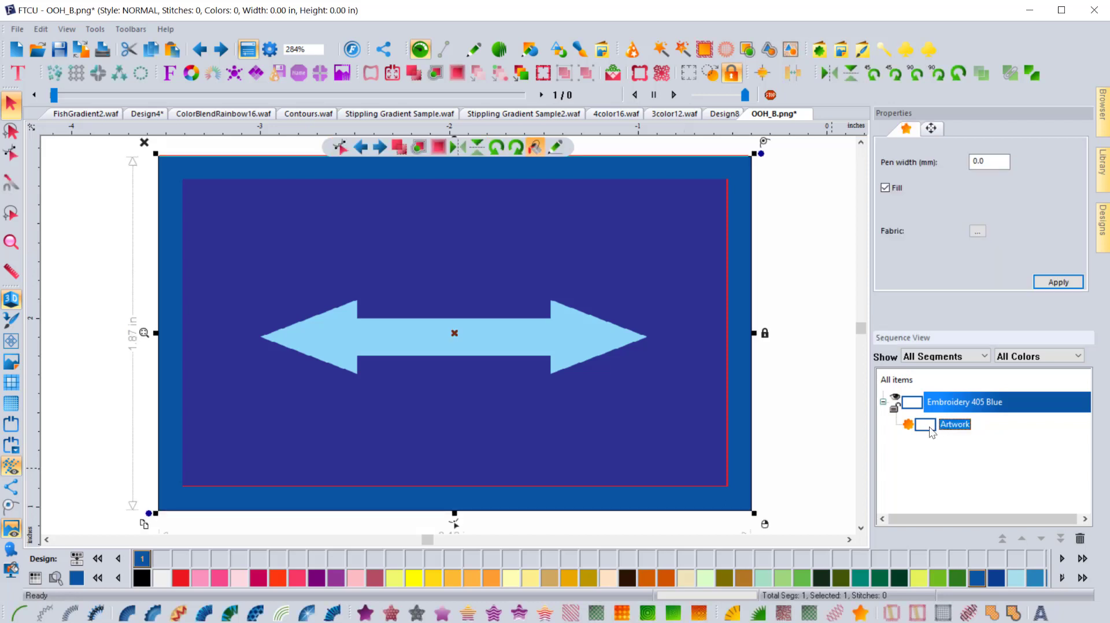
click(126, 614)
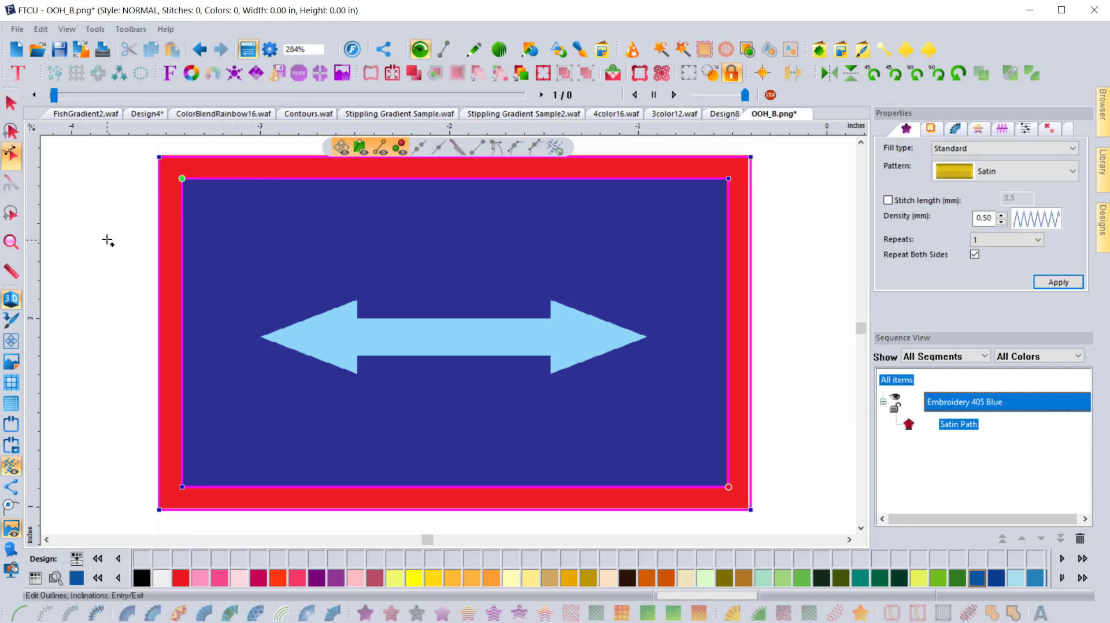
click(159, 157)
click(183, 487)
click(159, 509)
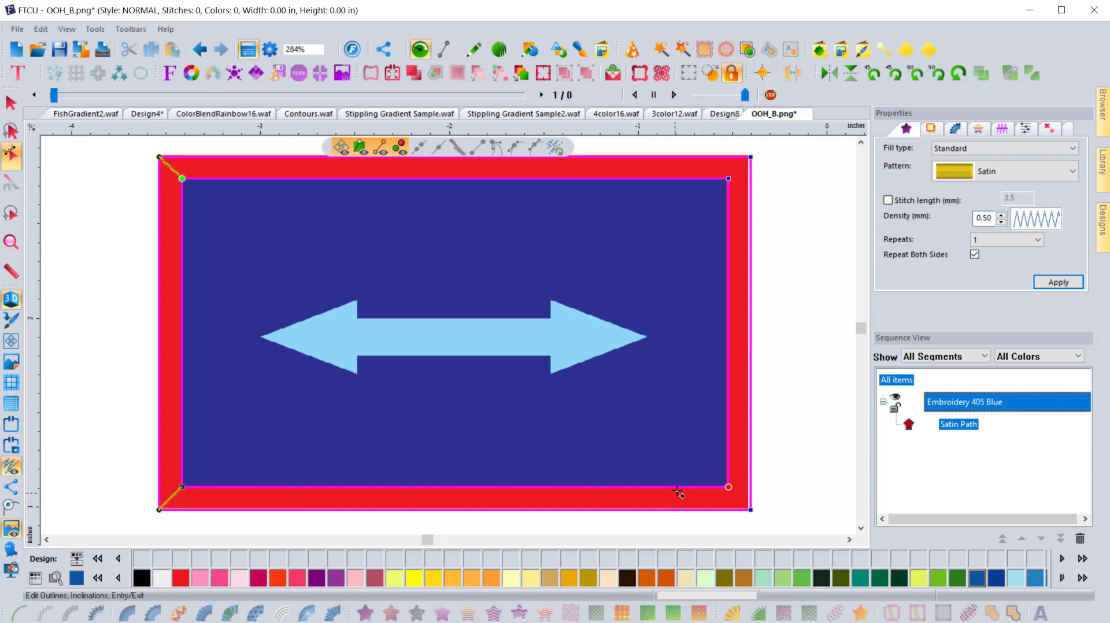
- Add diagonal inclination lines at both right corners and a vertical one across the top side, and generate the satin stitches
click(750, 510)
click(728, 487)
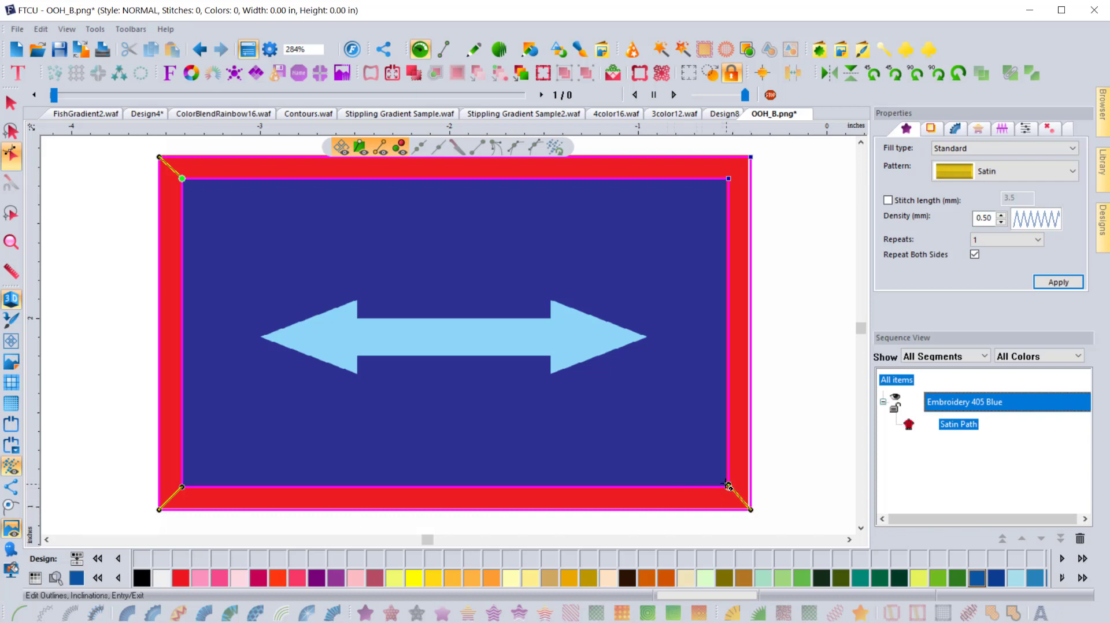
click(728, 179)
click(751, 157)
click(678, 157)
click(730, 211)
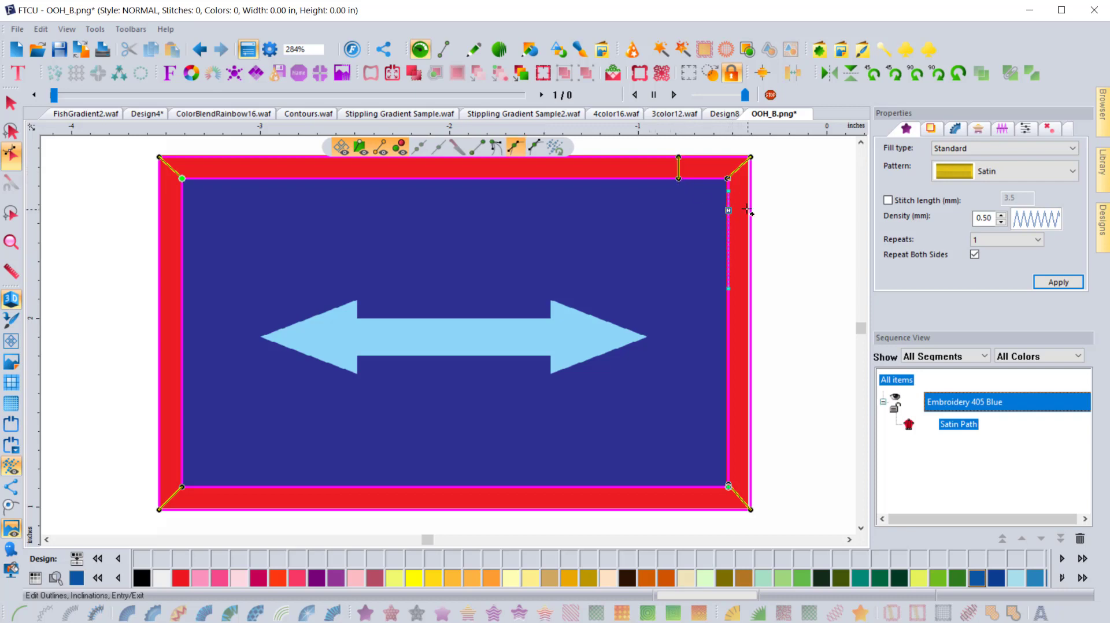
click(765, 241)
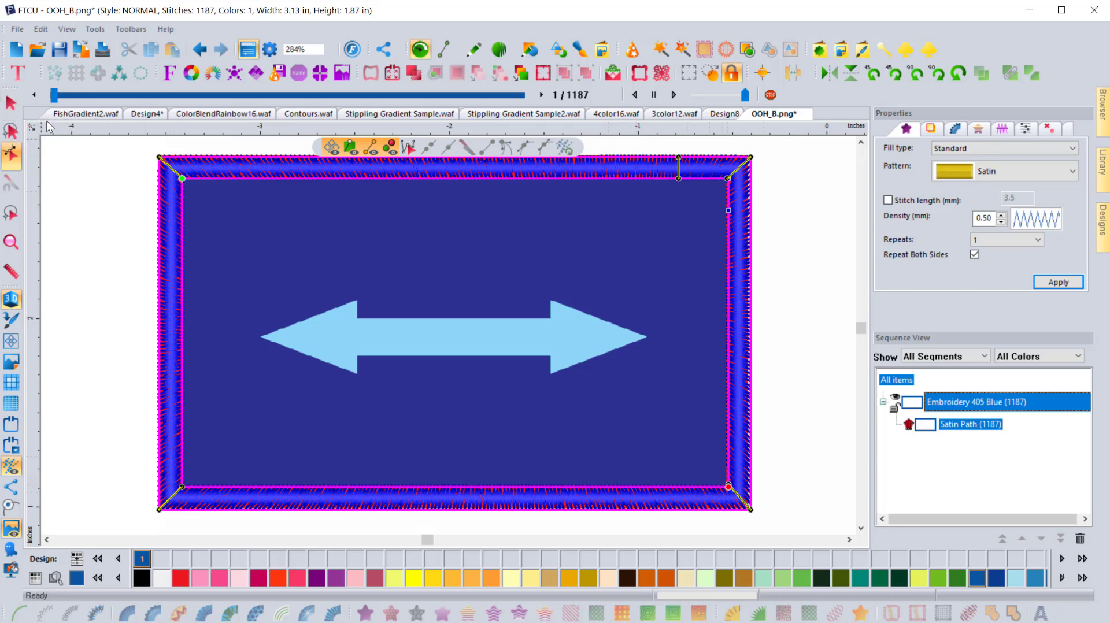
- Select the satin frame and delete it from the design
click(11, 103)
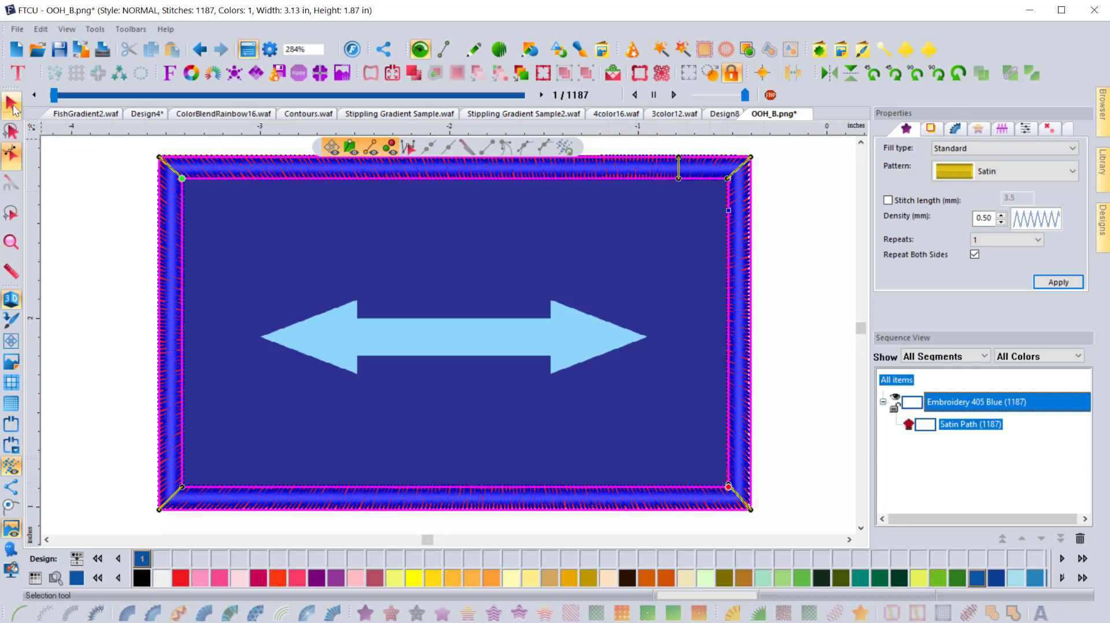
click(149, 162)
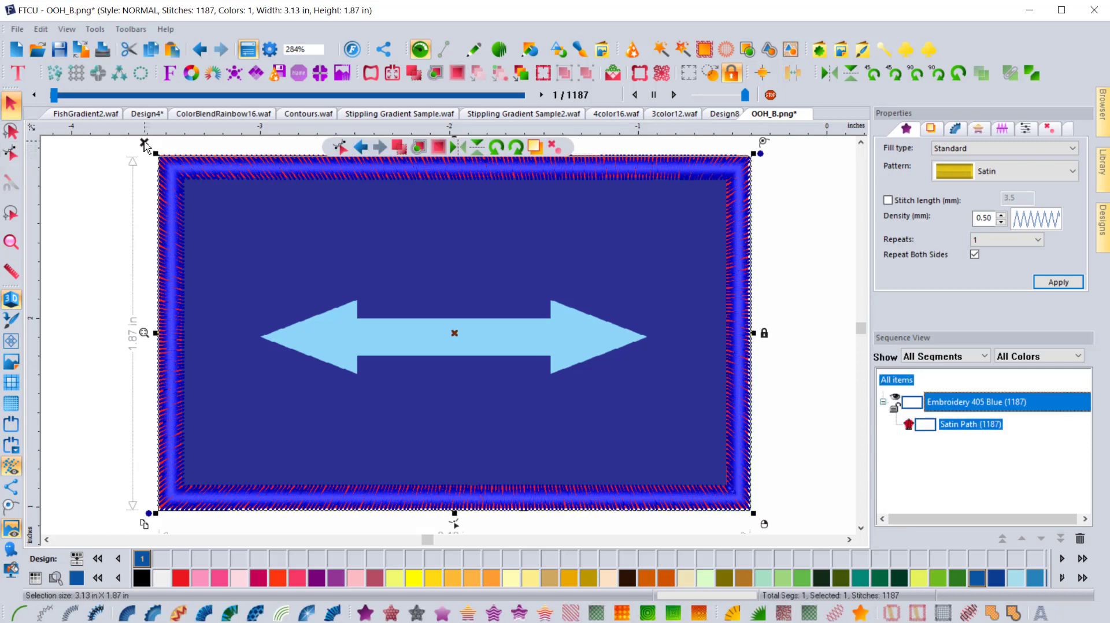
click(144, 142)
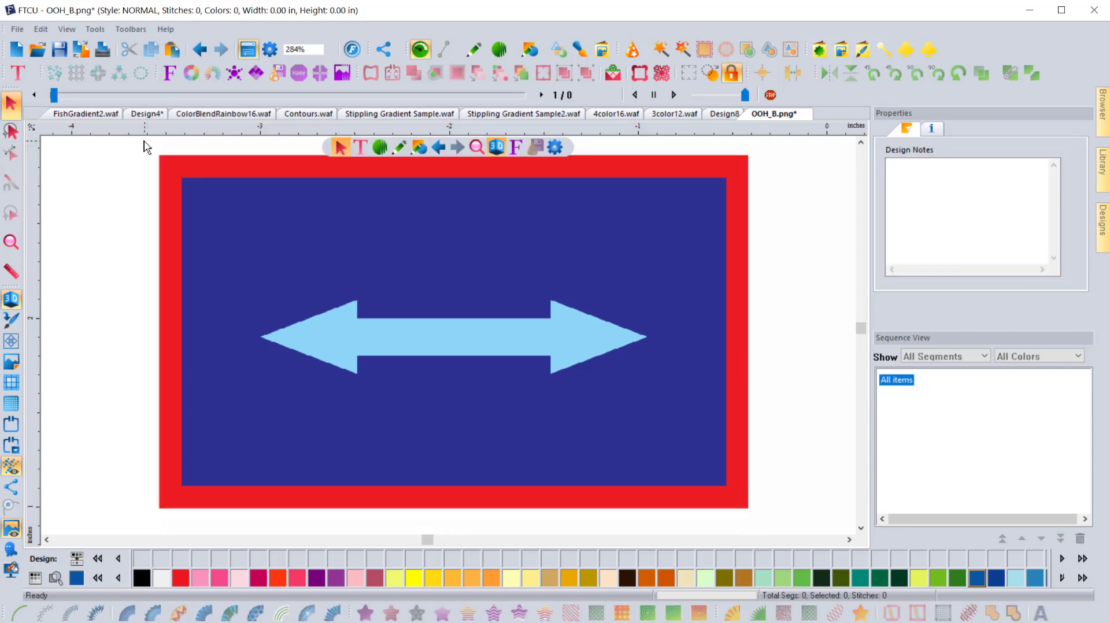
- Draw an inner artwork outline about 73 mm wide along the blue rectangle's top and sides, with its bottom edge arching upward
click(398, 148)
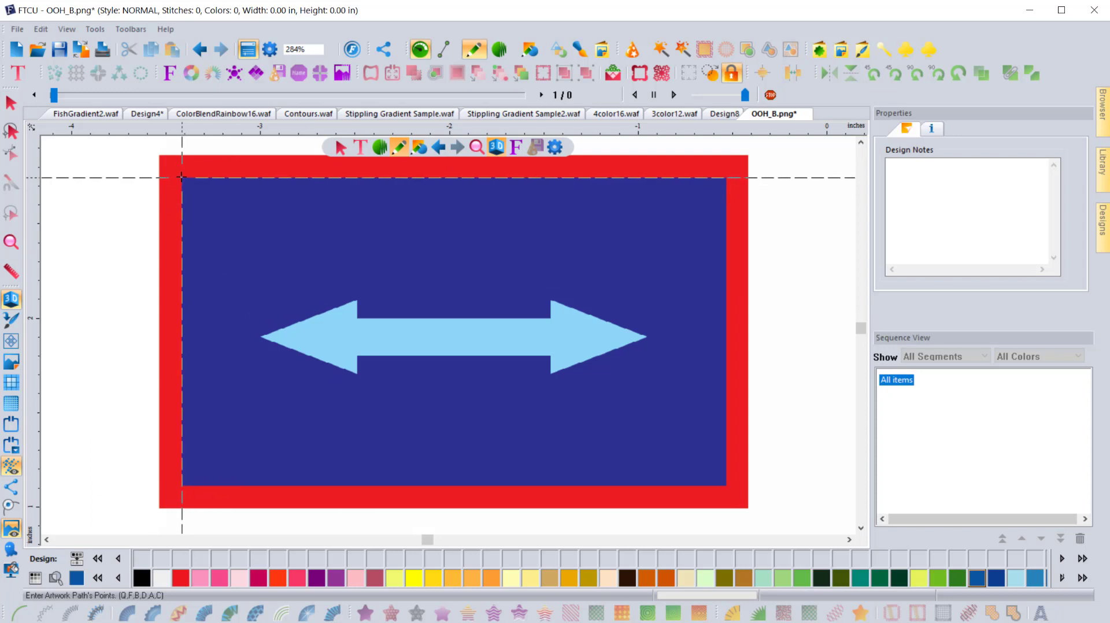
click(181, 177)
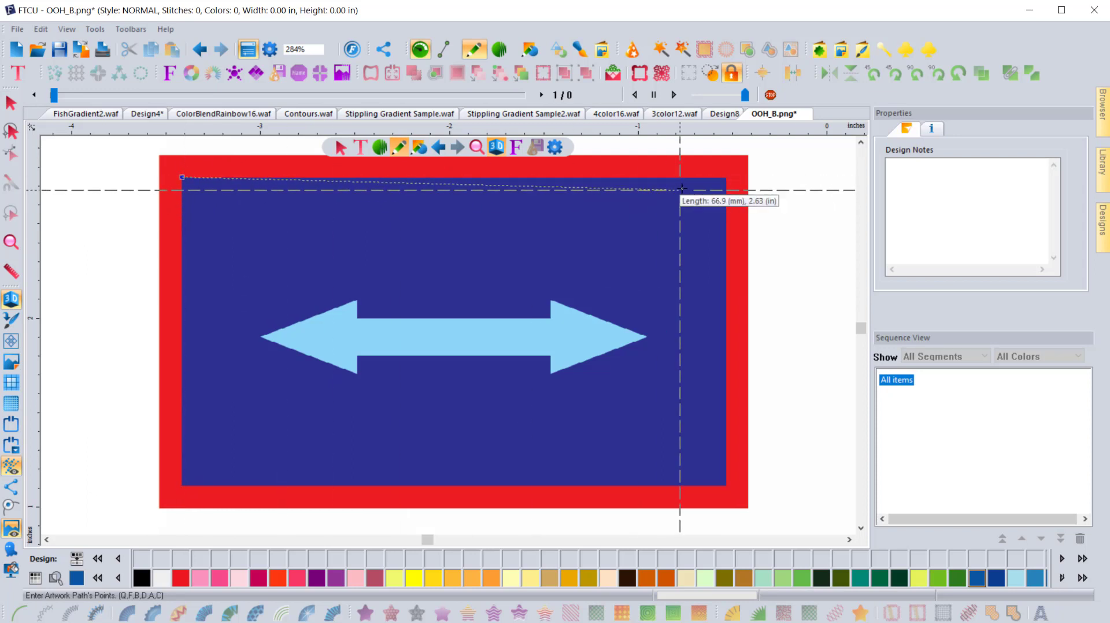
click(727, 176)
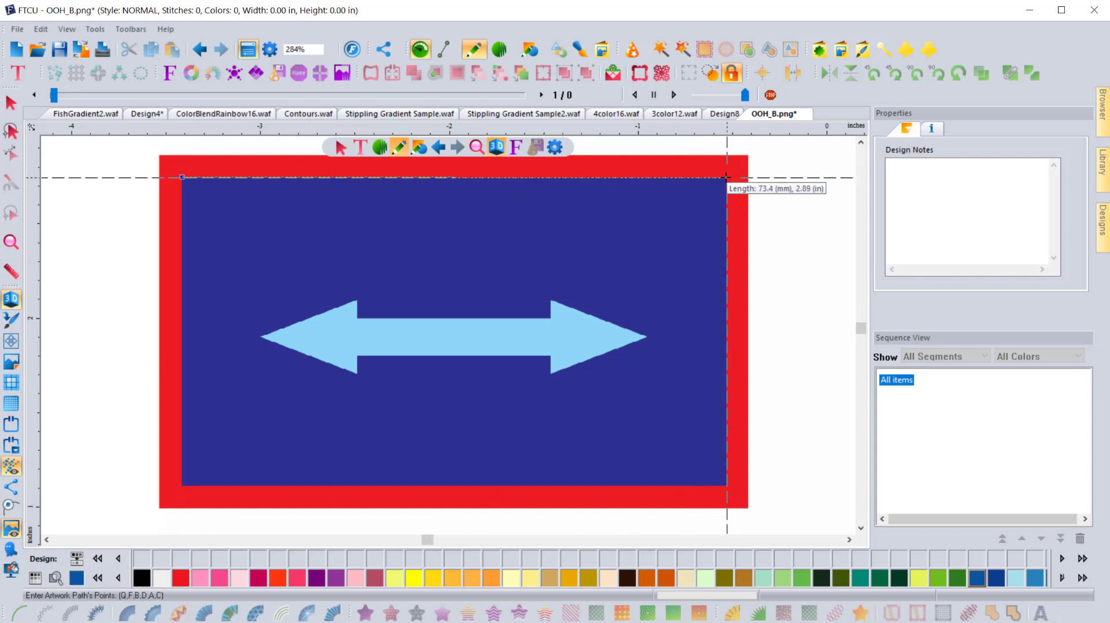
click(726, 485)
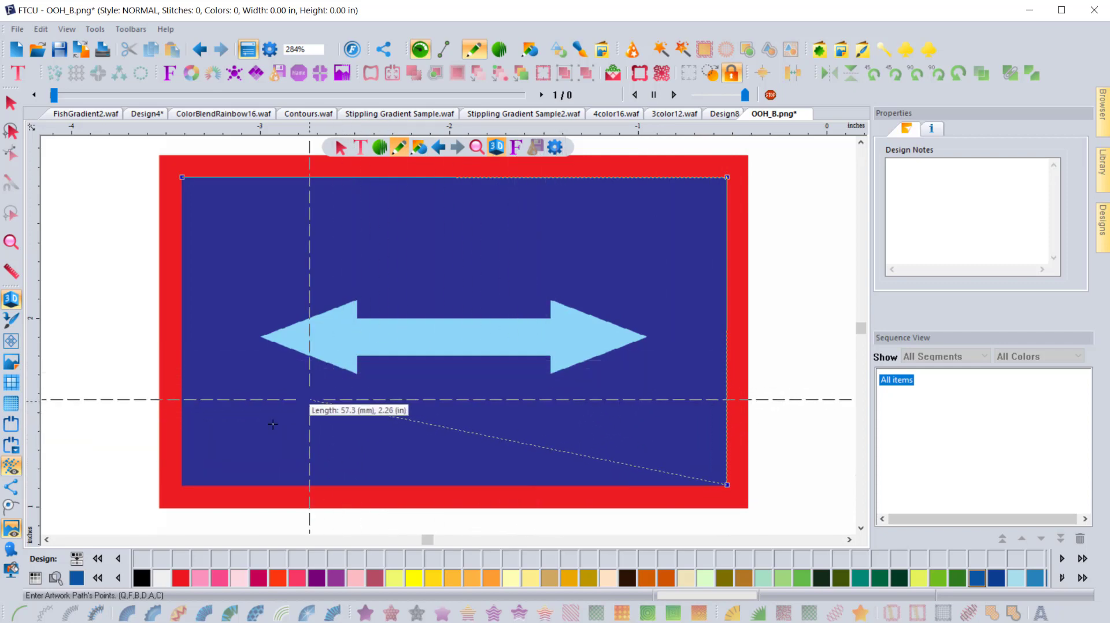
click(591, 451)
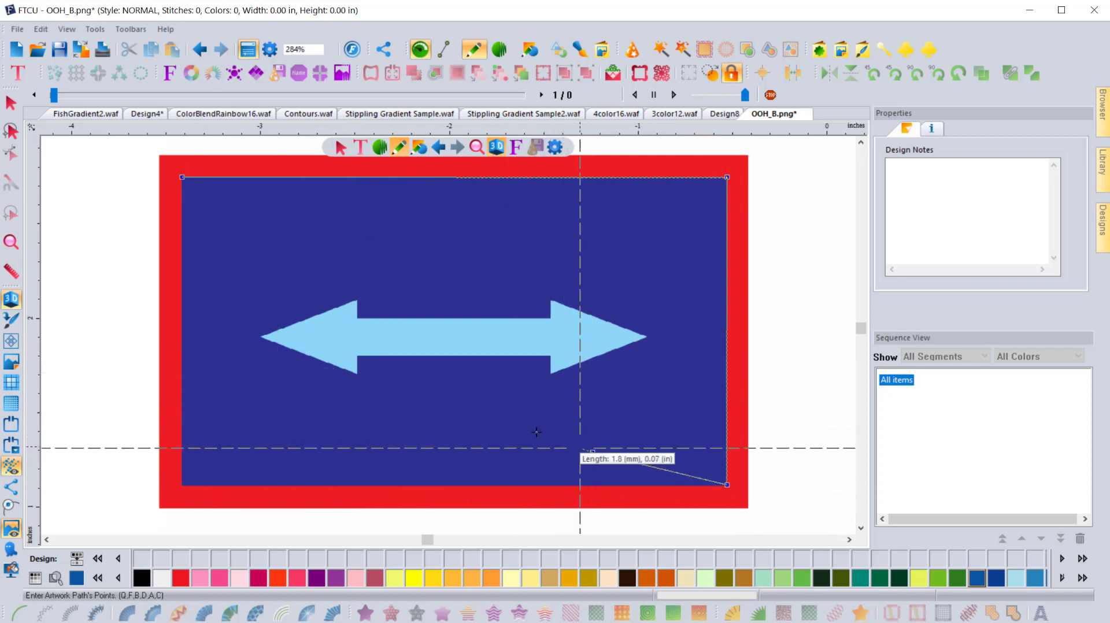
click(448, 437)
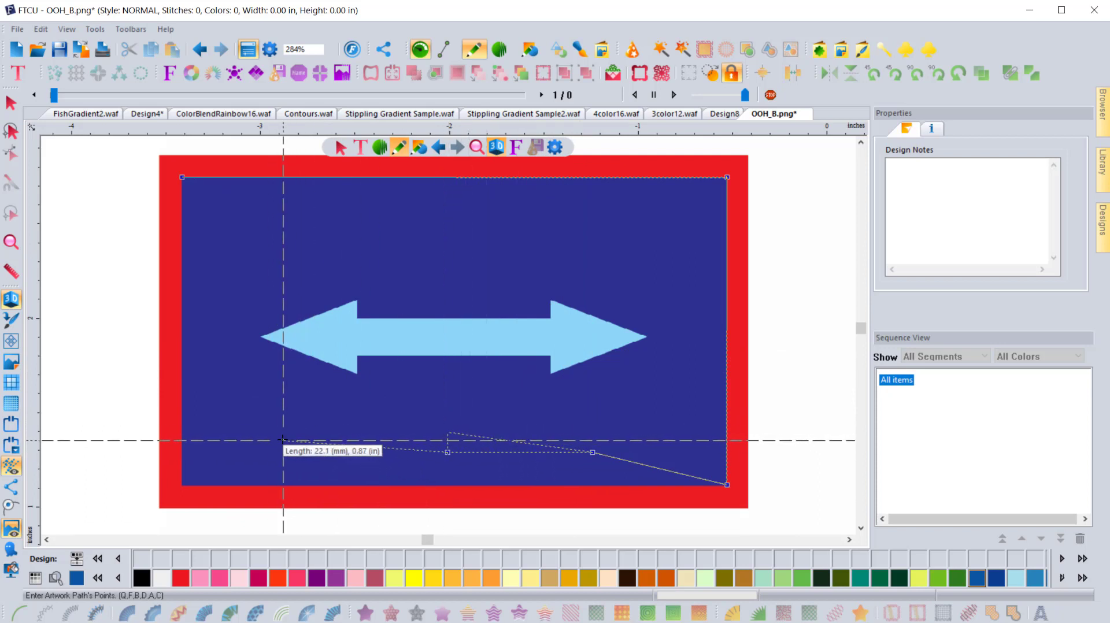
click(489, 437)
click(331, 432)
click(245, 460)
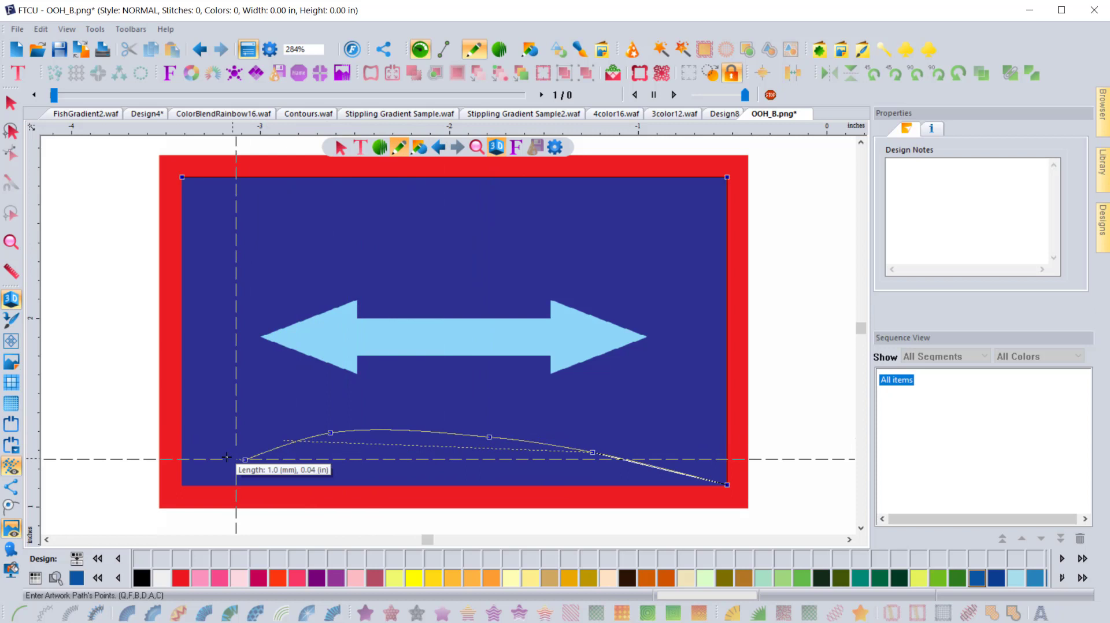
click(182, 486)
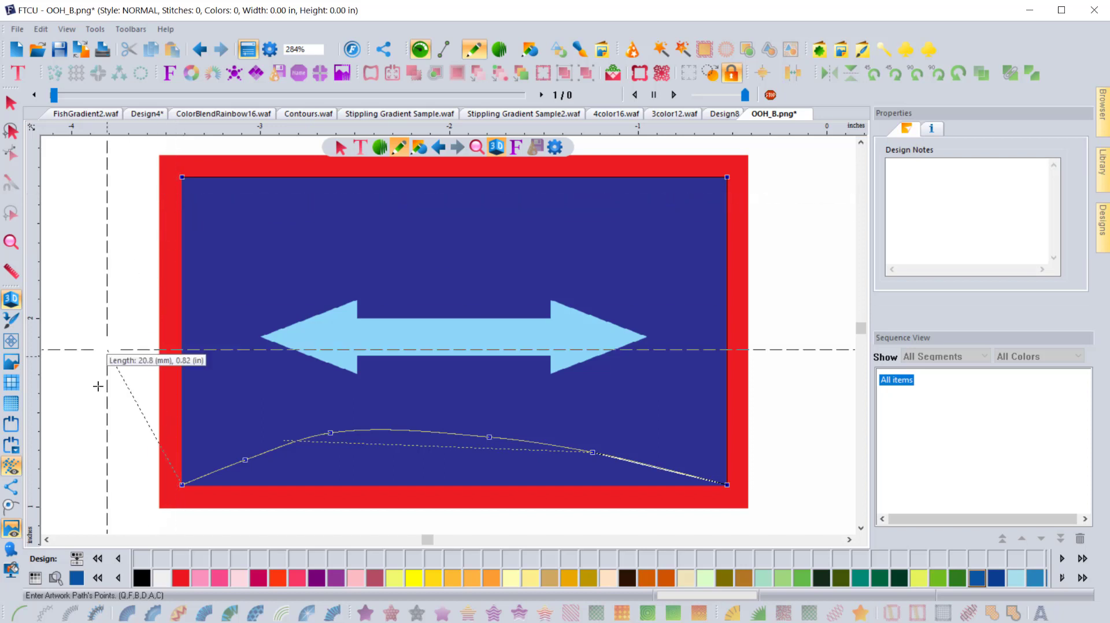
key(Return)
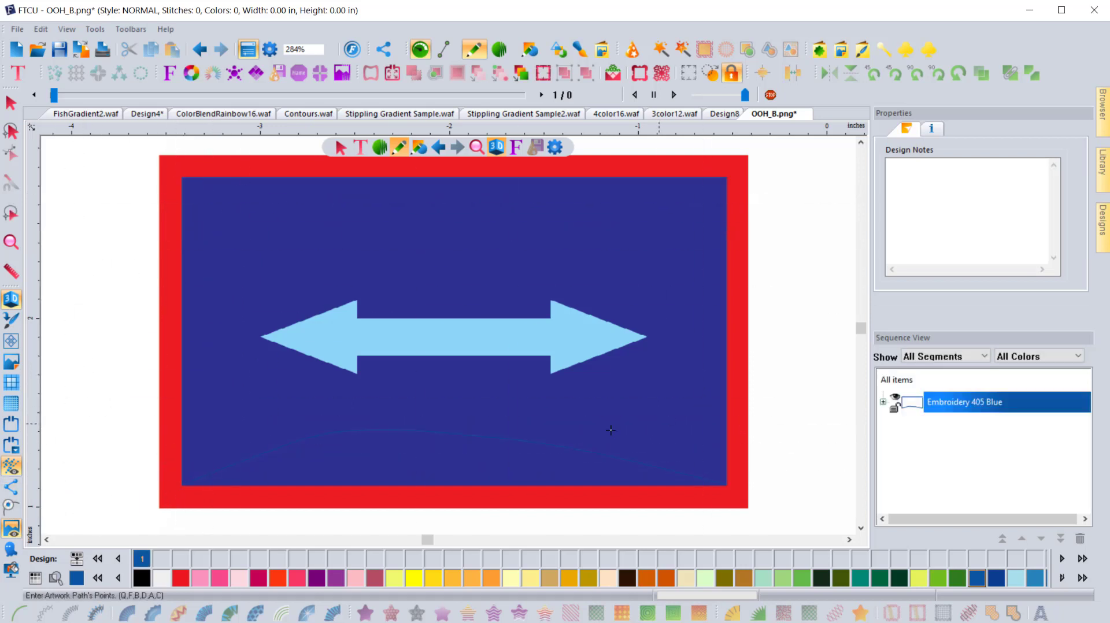
- Draw an outer artwork outline about 3.13 × 1.87 in along the red border, with its bottom edge arching below the inner curve
click(159, 156)
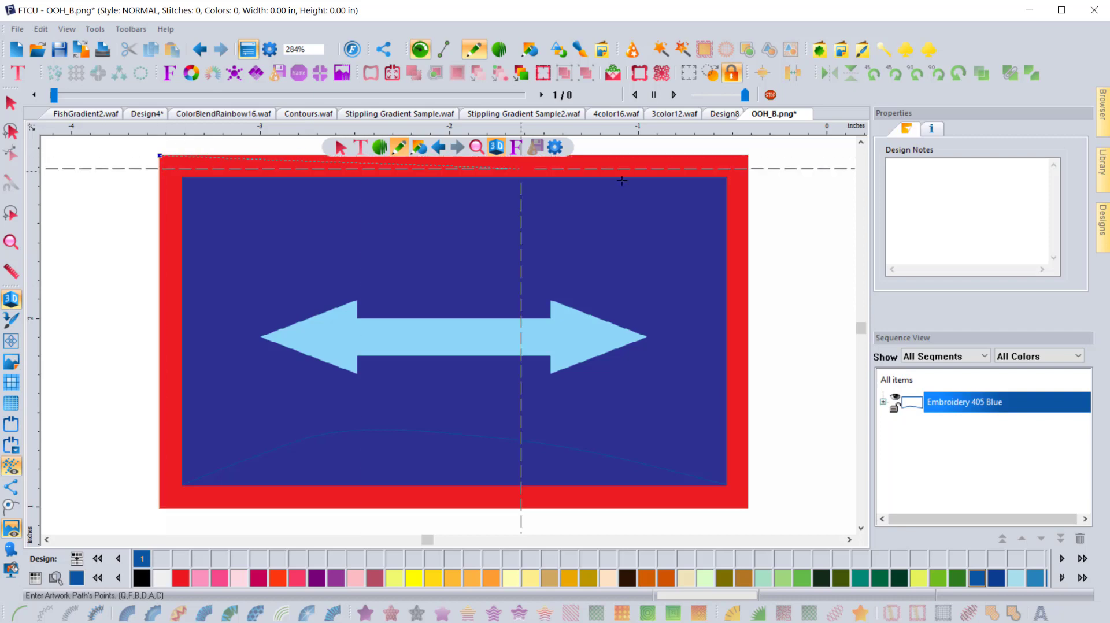
click(749, 156)
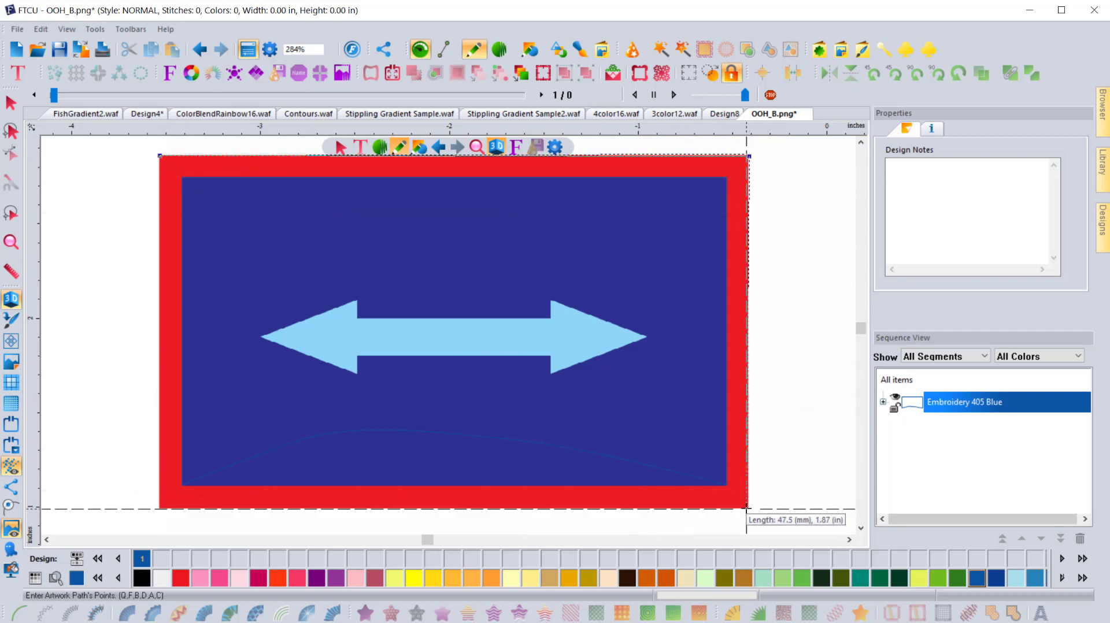
click(748, 505)
click(697, 505)
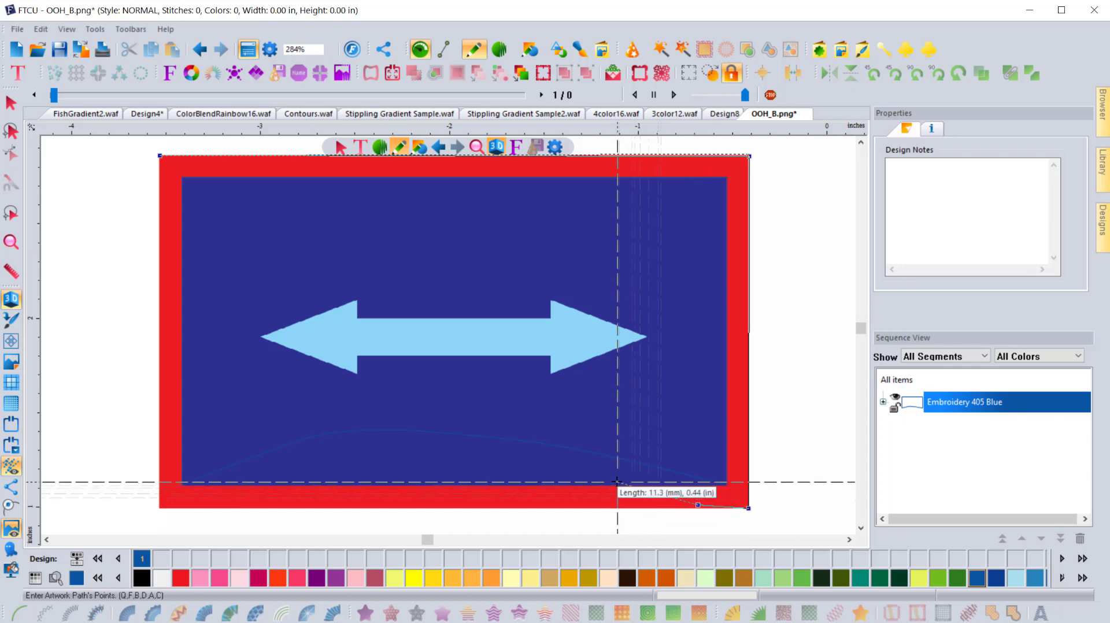
click(617, 482)
click(477, 459)
click(370, 452)
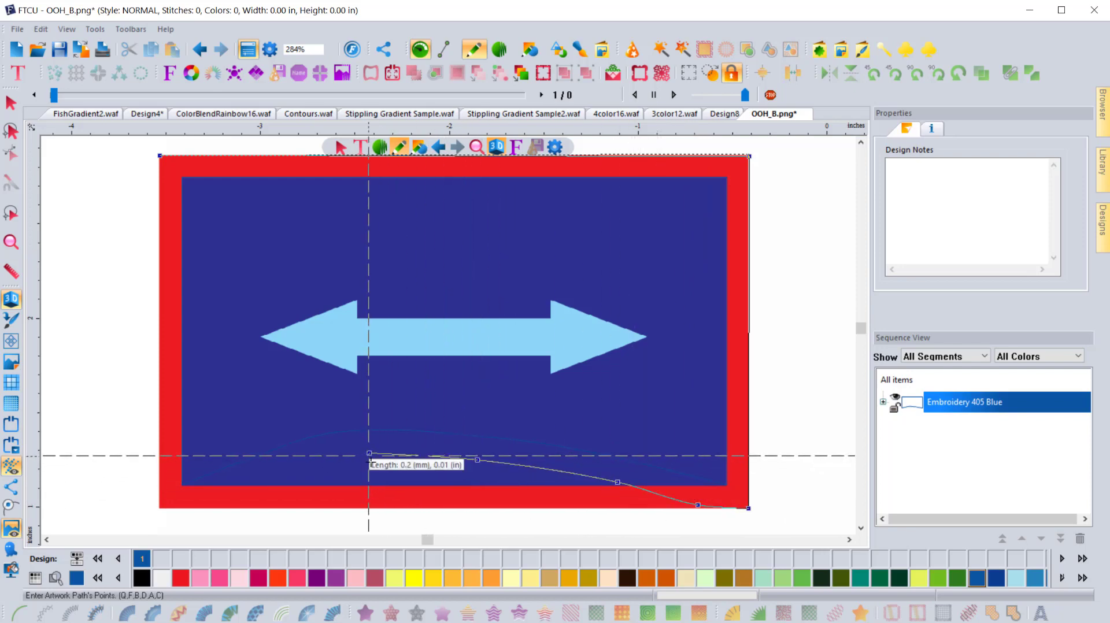
click(291, 465)
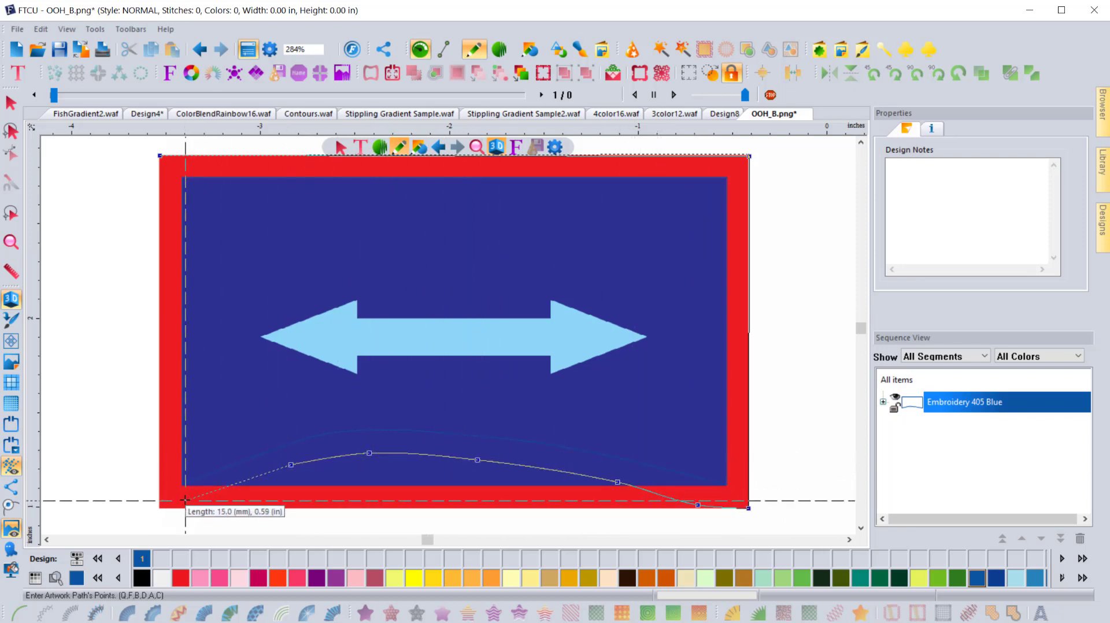
click(186, 502)
click(162, 508)
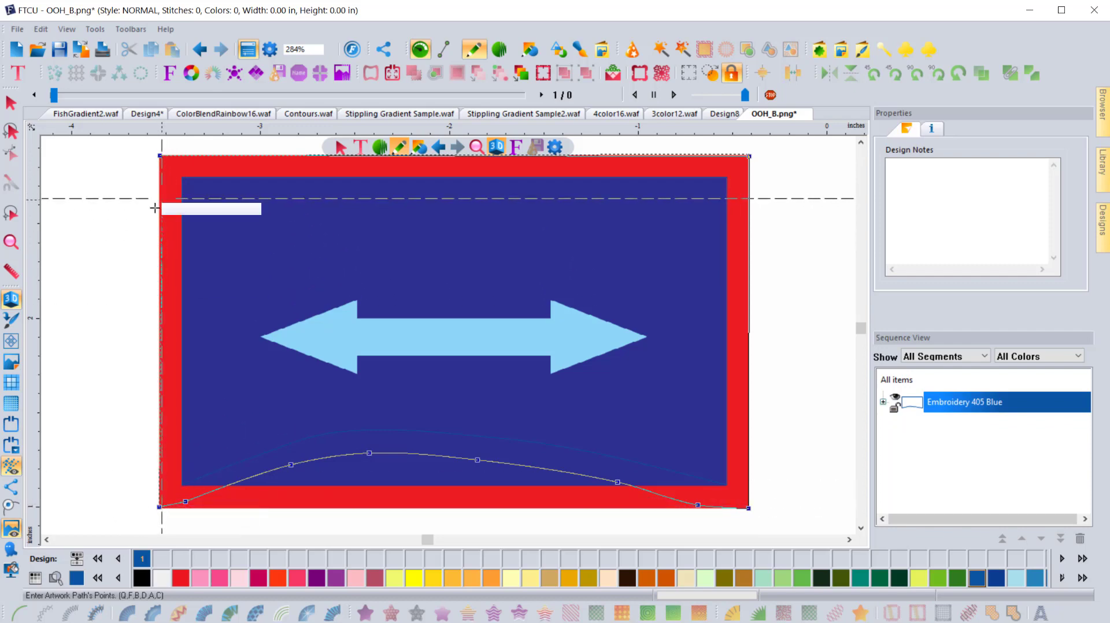
right_click(191, 364)
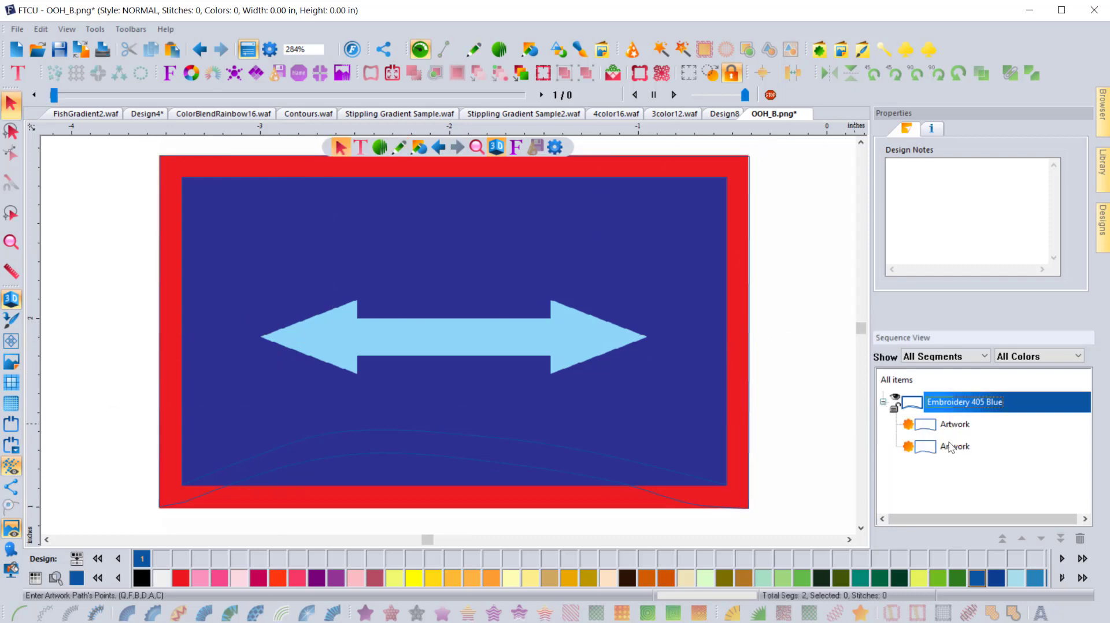
- Combine the two artwork outlines and convert the combined shape to a satin path
click(948, 411)
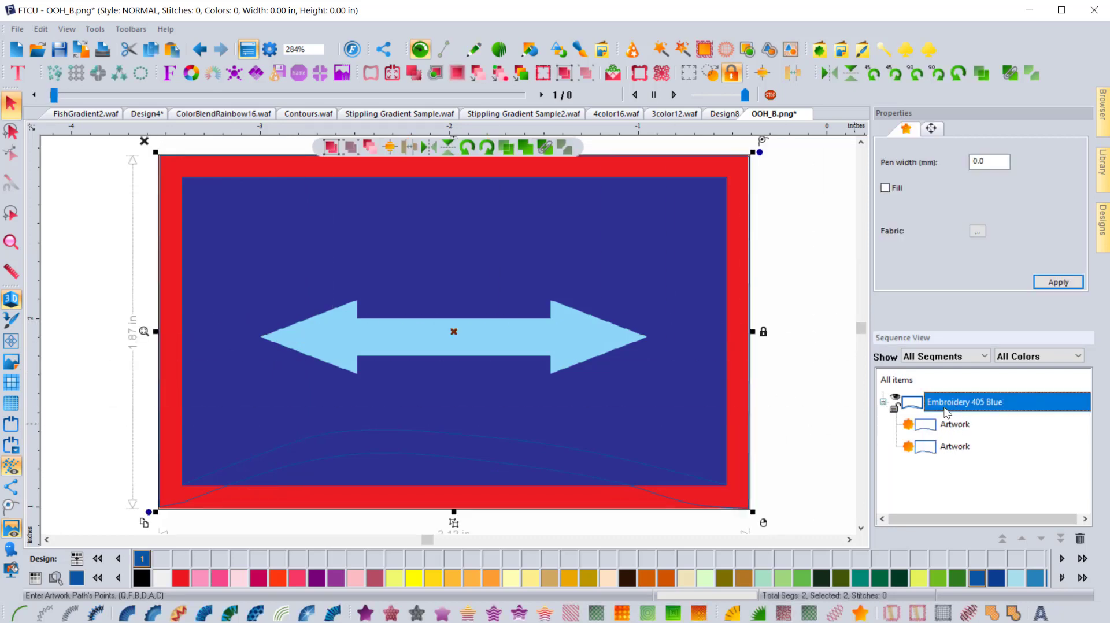
click(1010, 74)
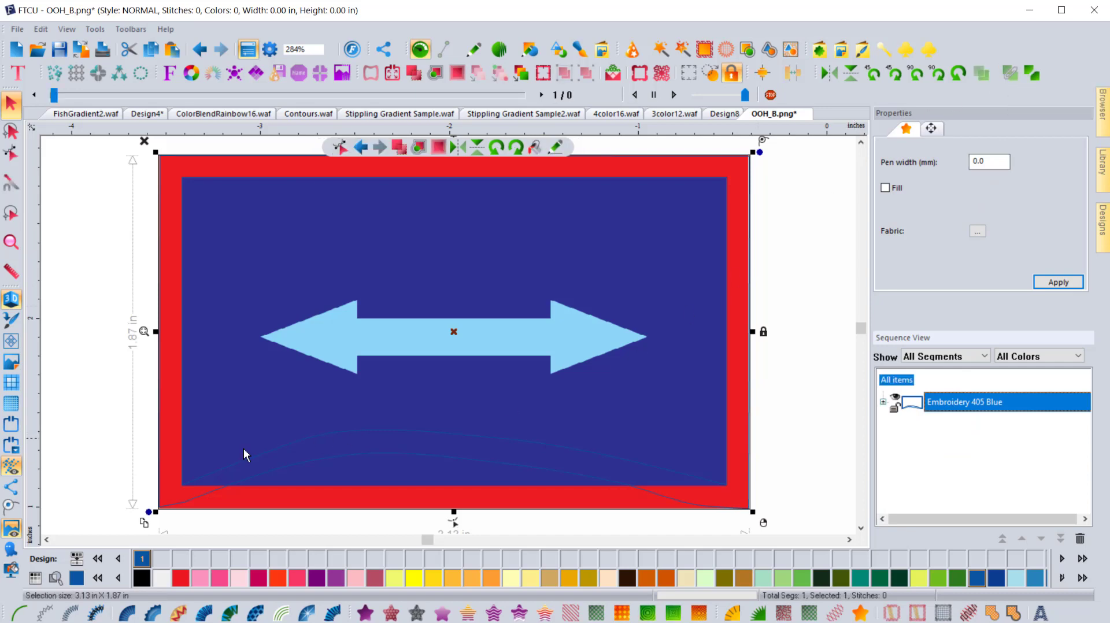
click(128, 613)
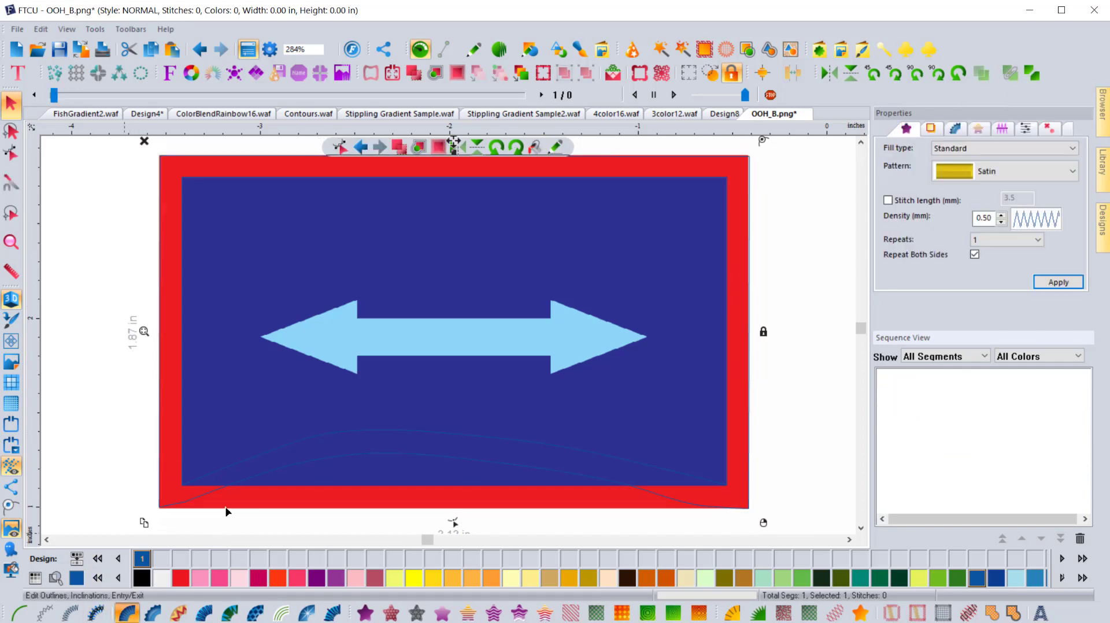
- Add diagonal inclination lines at all four corners and two across the curved bottom band, at its middle and right end, and generate the stitches
drag(182, 486, 159, 507)
drag(429, 434, 429, 455)
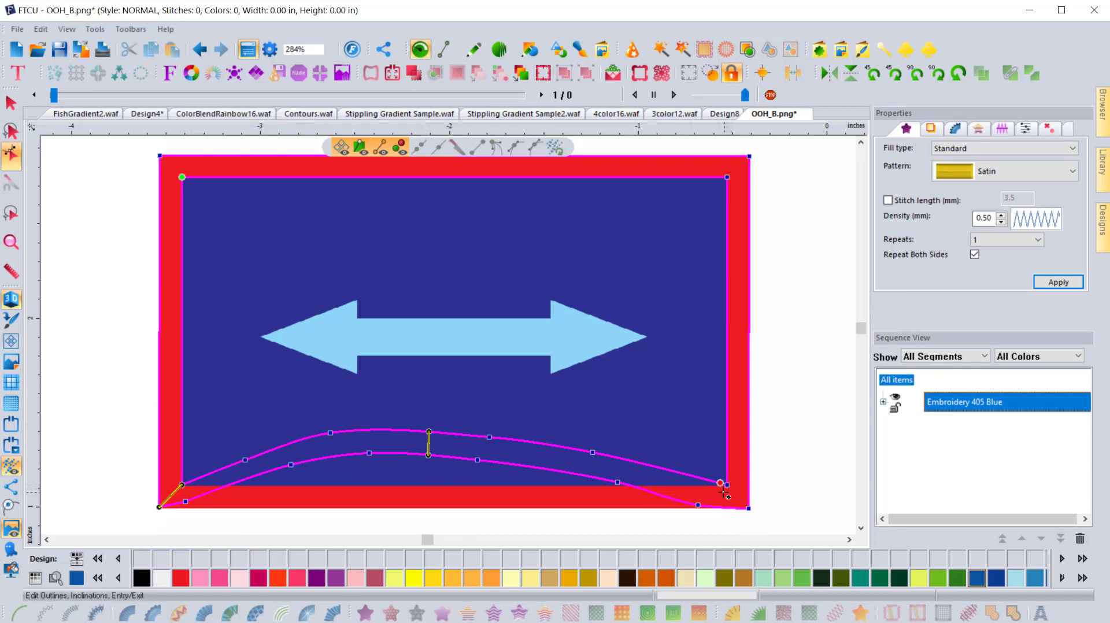
drag(730, 488, 749, 508)
drag(680, 489, 682, 502)
drag(728, 177, 750, 157)
drag(161, 155, 181, 173)
right_click(129, 197)
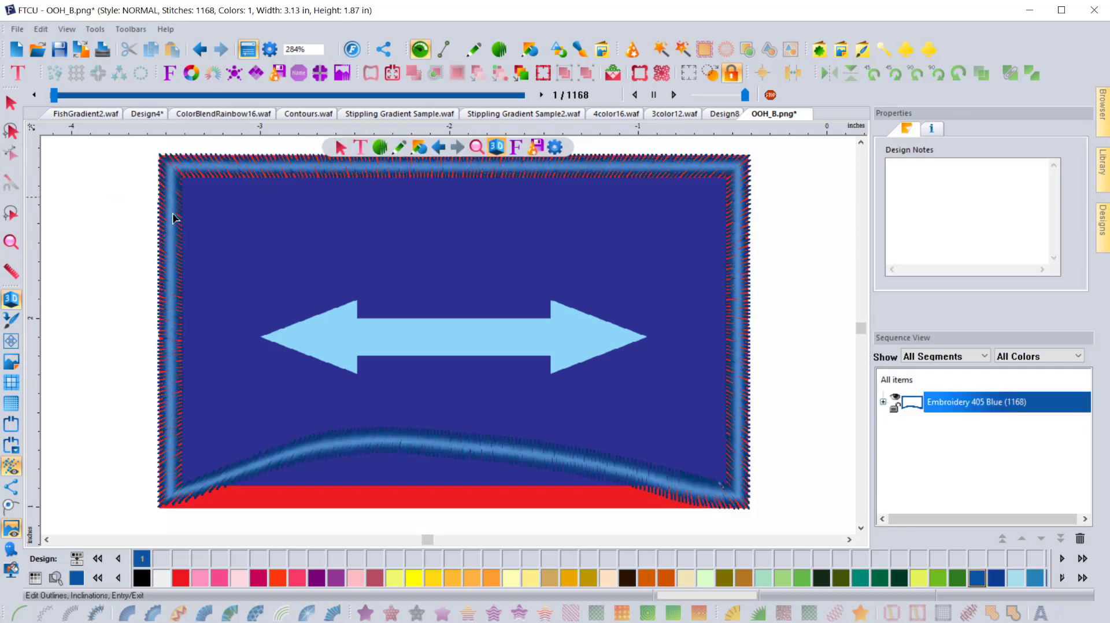
- Edit the satin frame, add an inclination line across the left part of the curved bottom band, and regenerate the stitches
click(325, 474)
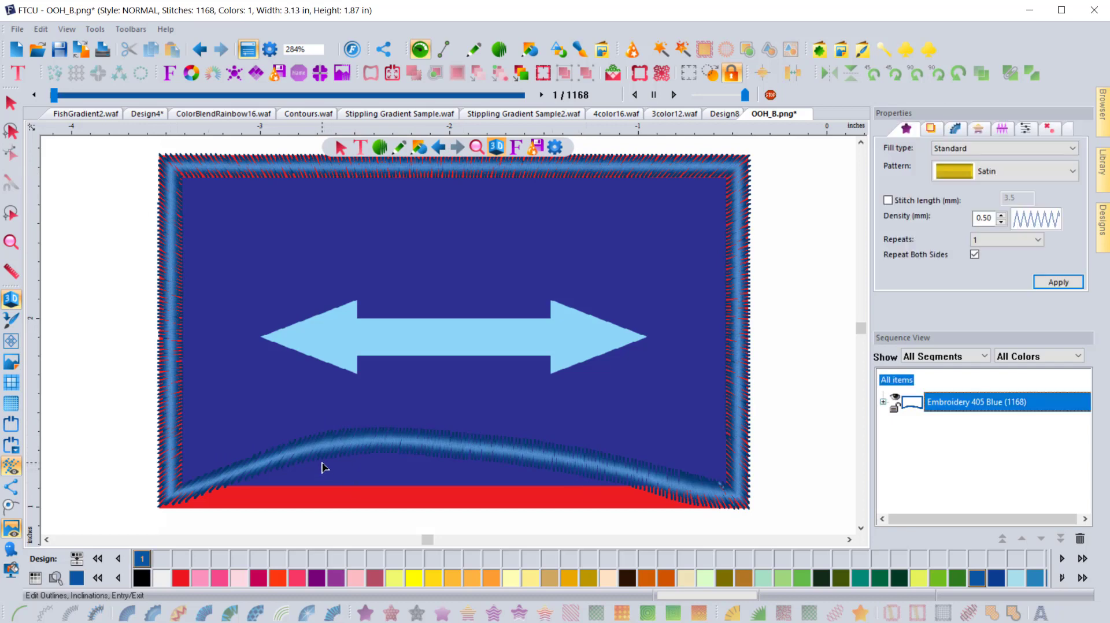
right_click(262, 474)
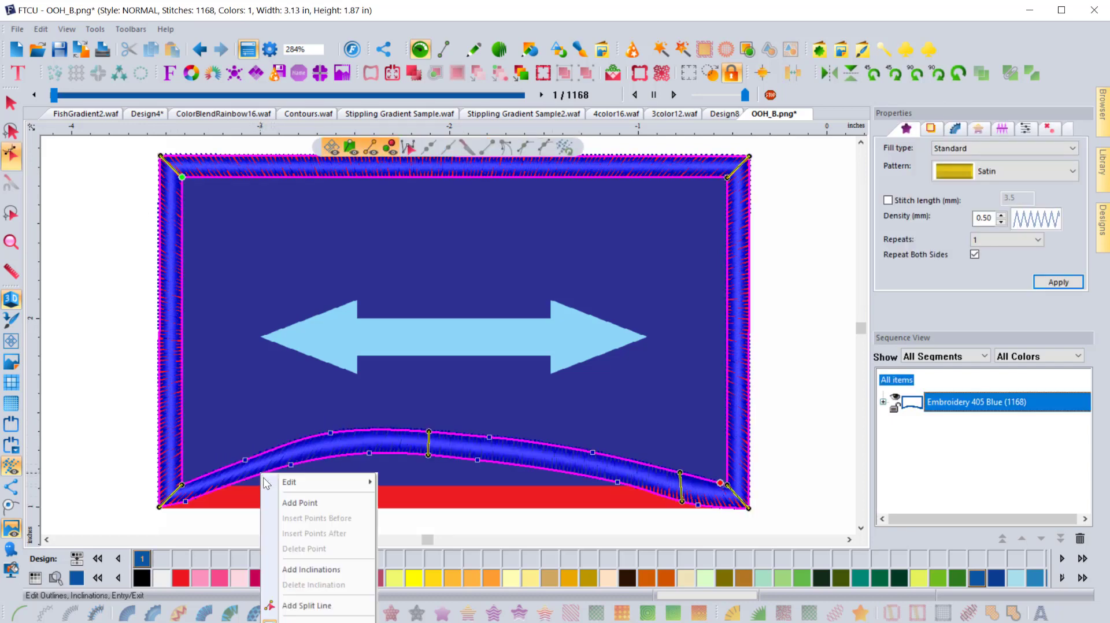
click(311, 570)
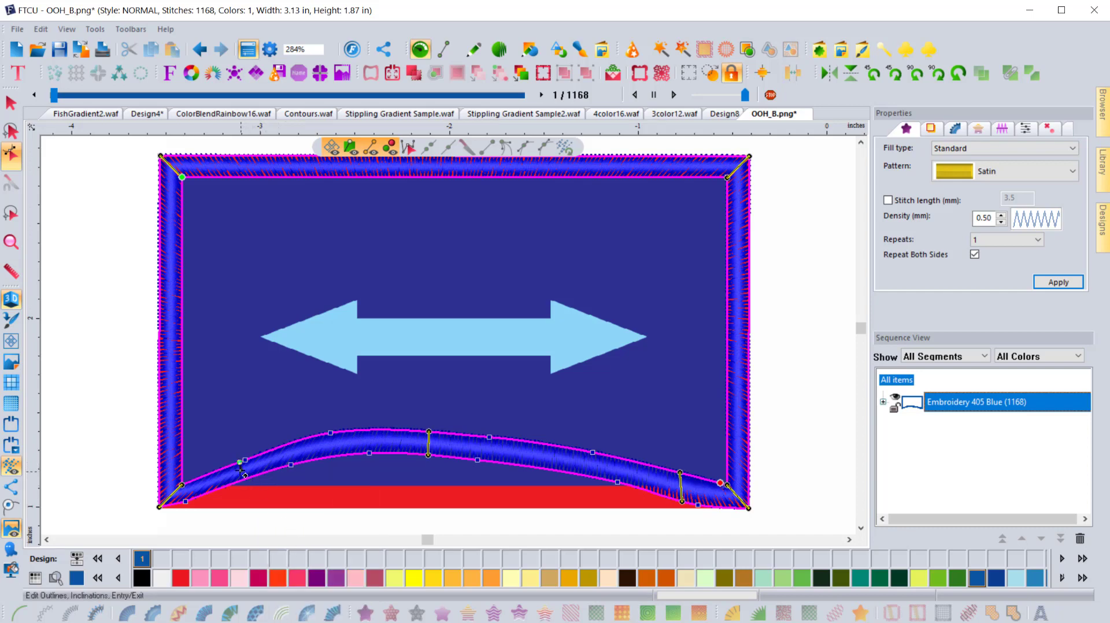
click(244, 480)
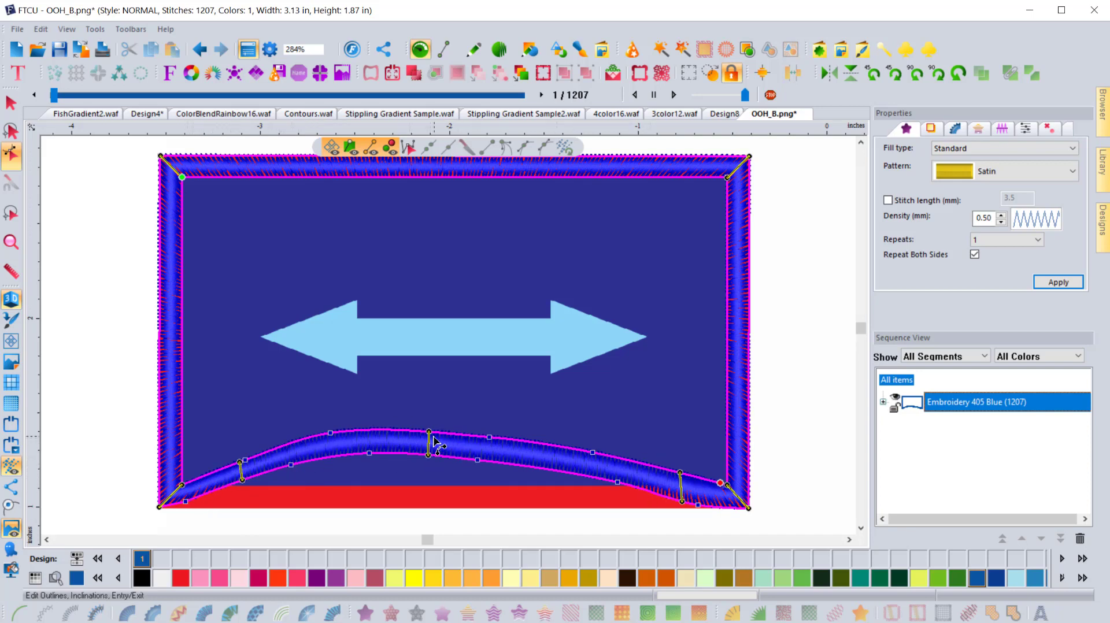
click(102, 378)
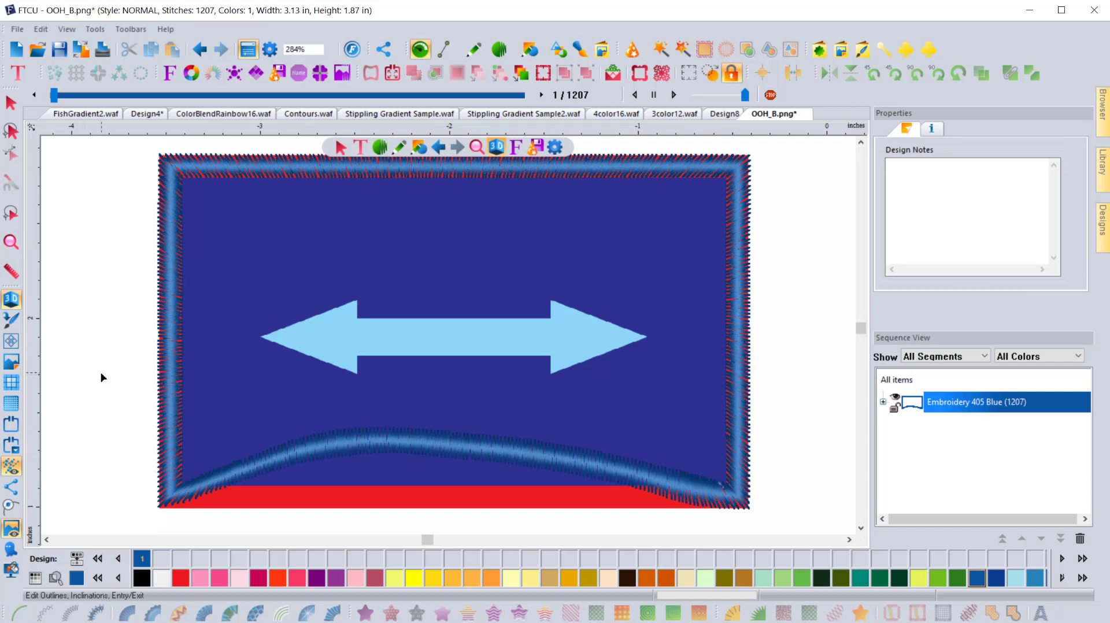
- Select the satin frame with the curved bottom band and delete it from the design
click(10, 103)
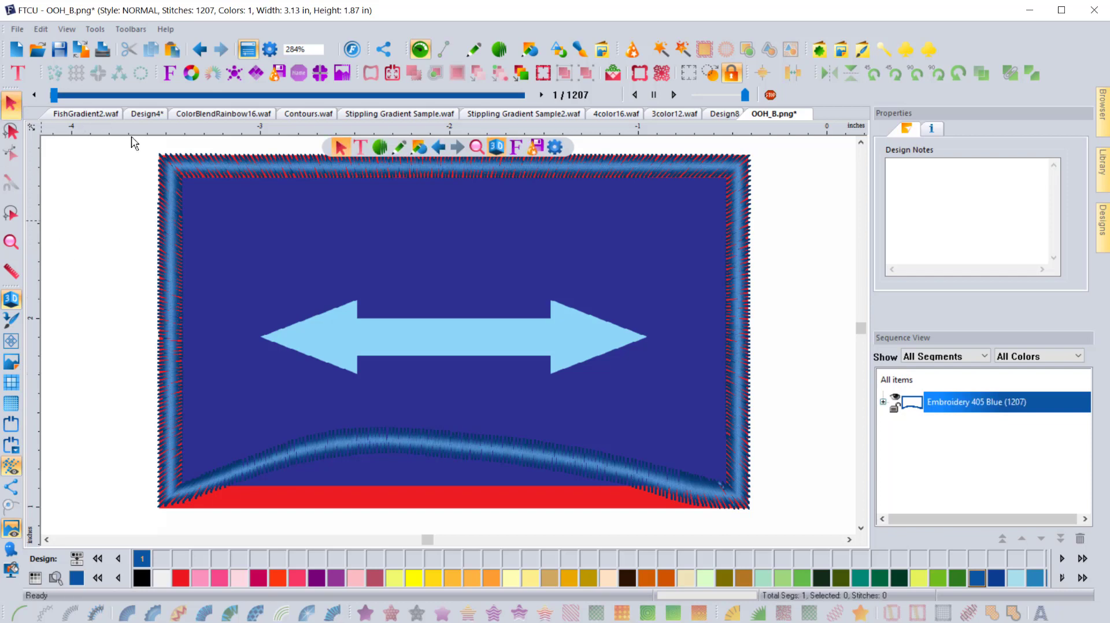
click(163, 168)
click(161, 166)
click(145, 142)
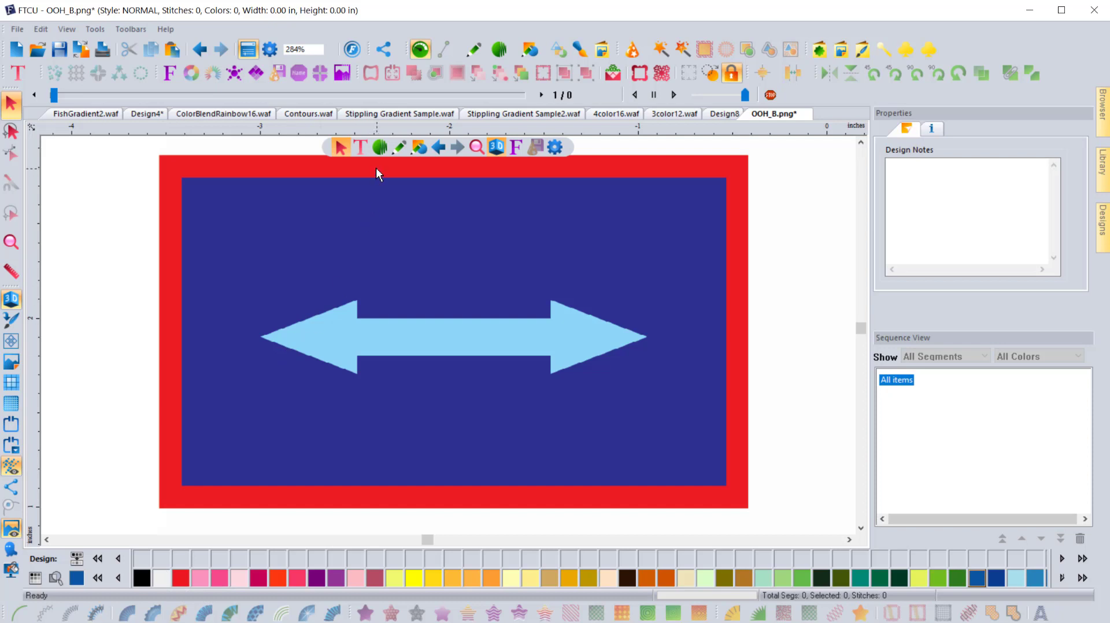
- Draw a closed rectangular Steil Stitch path about 3.01 × 1.75 in along the middle of the red border and generate its stitches
click(380, 148)
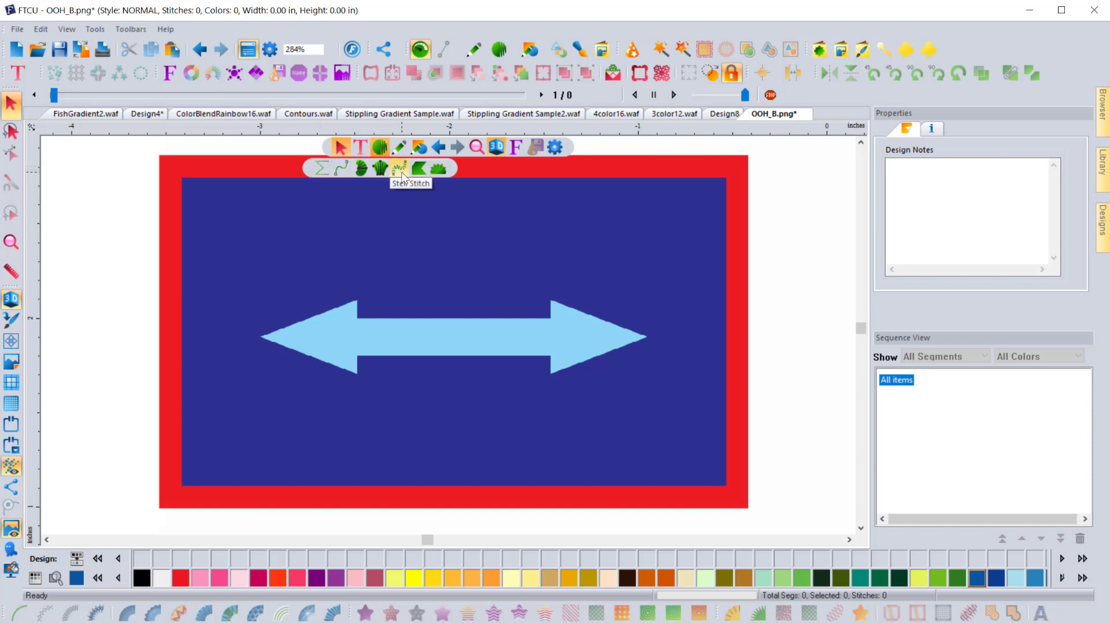
click(402, 171)
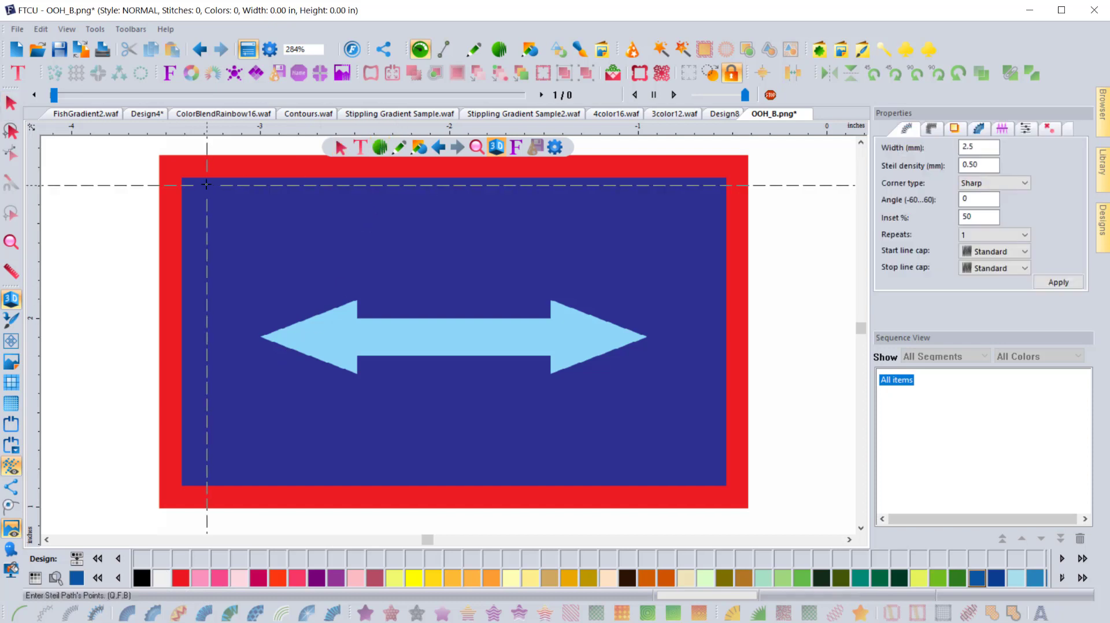
click(171, 166)
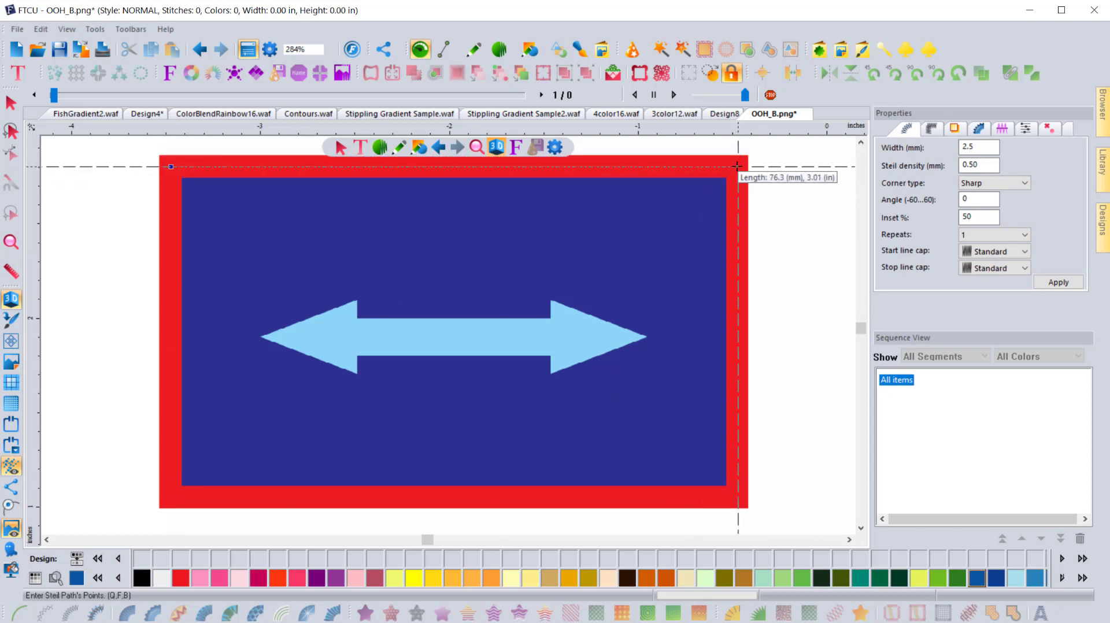
click(737, 167)
click(737, 496)
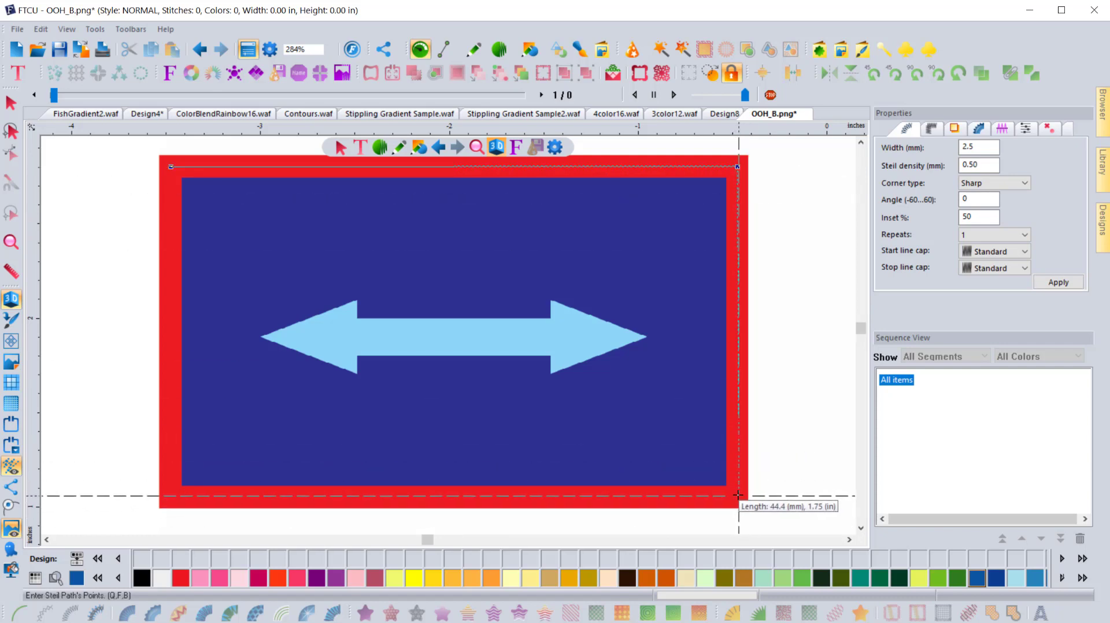
click(169, 495)
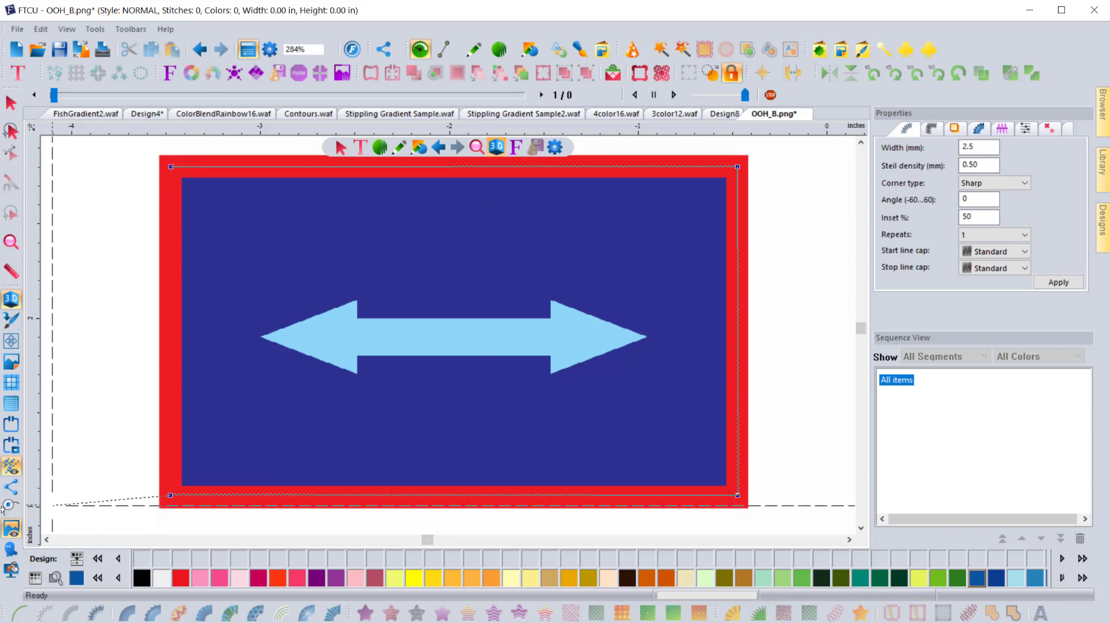
key(Return)
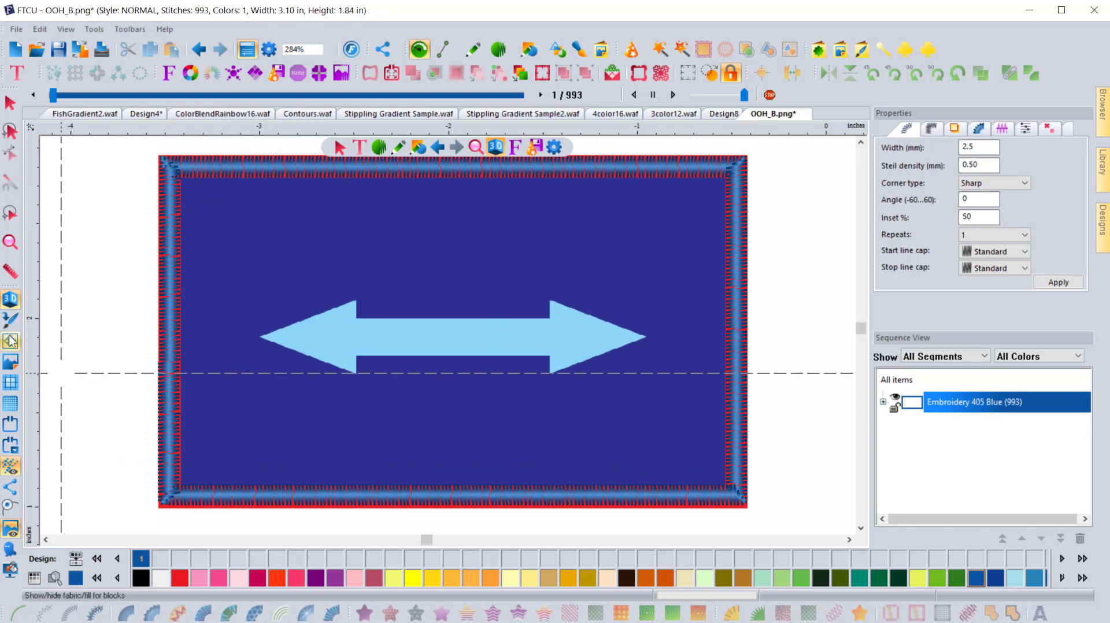
- Select the rectangular Steil Stitch frame and delete it, leaving only the background artwork
click(10, 104)
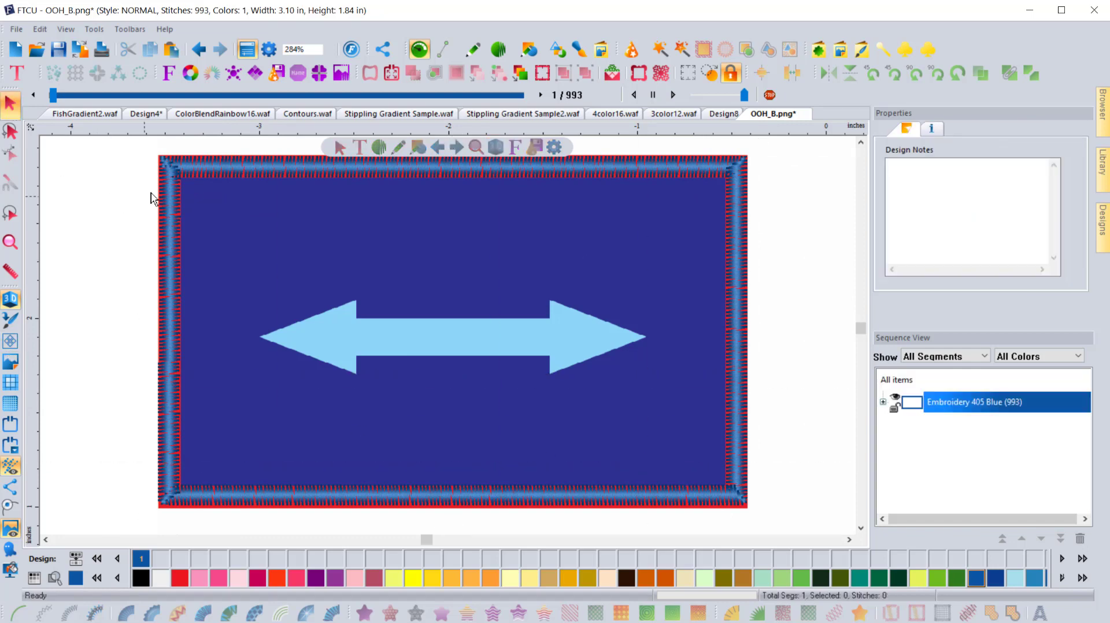
click(172, 168)
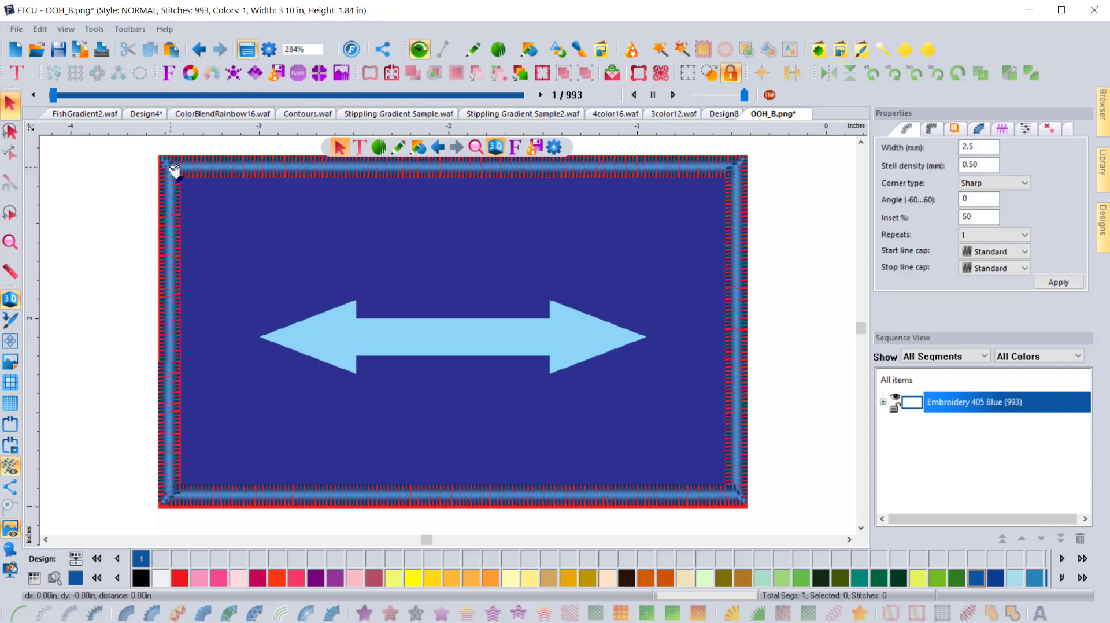
click(146, 144)
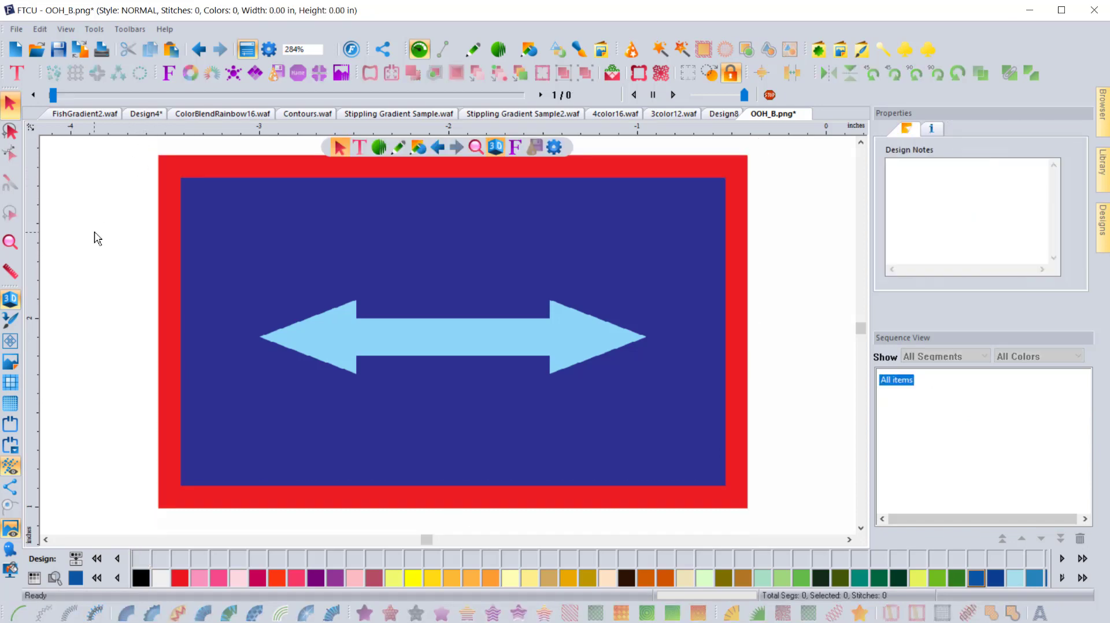